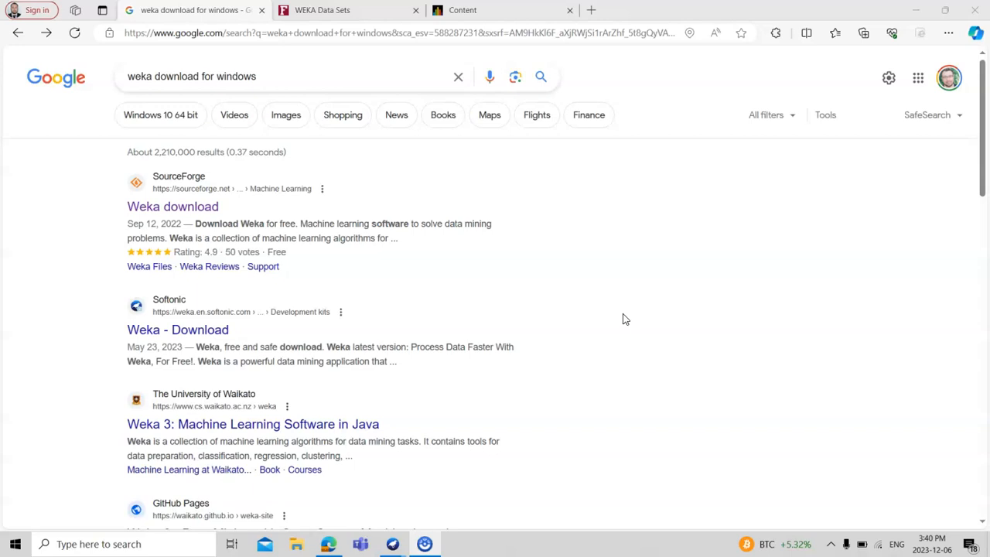
# Review the Weka download pages on SourceForge and Softonic, and close the Softonic page
pyautogui.click(161, 210)
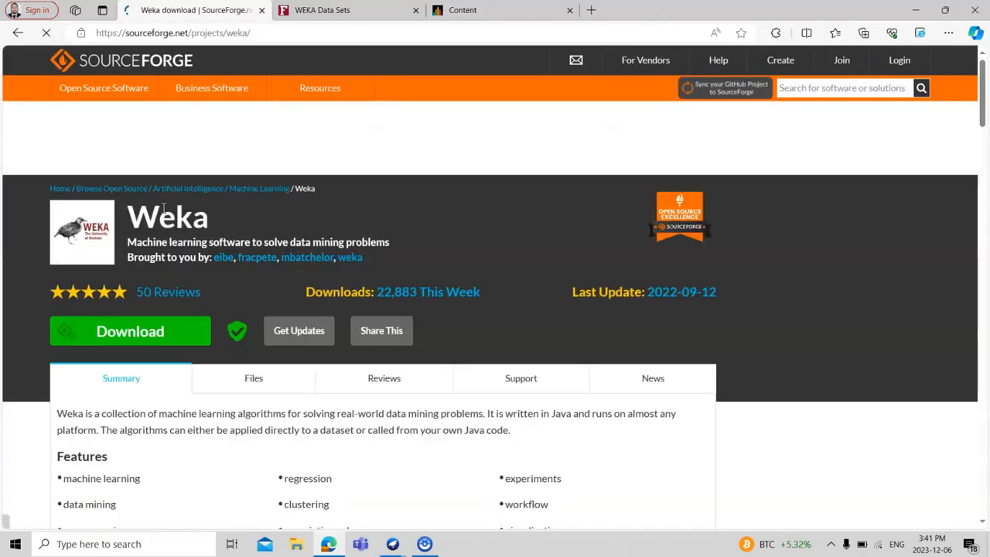
pyautogui.click(17, 32)
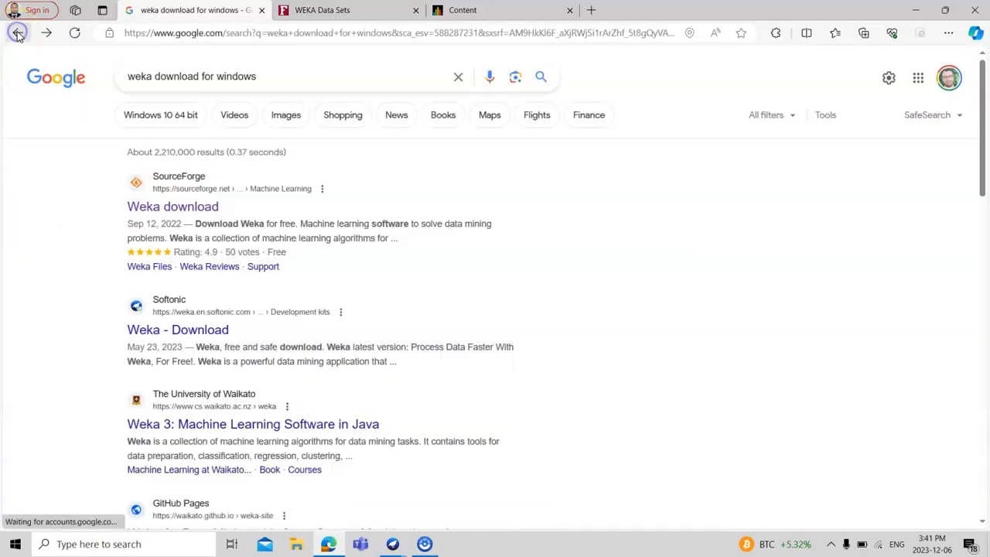
pyautogui.click(210, 332)
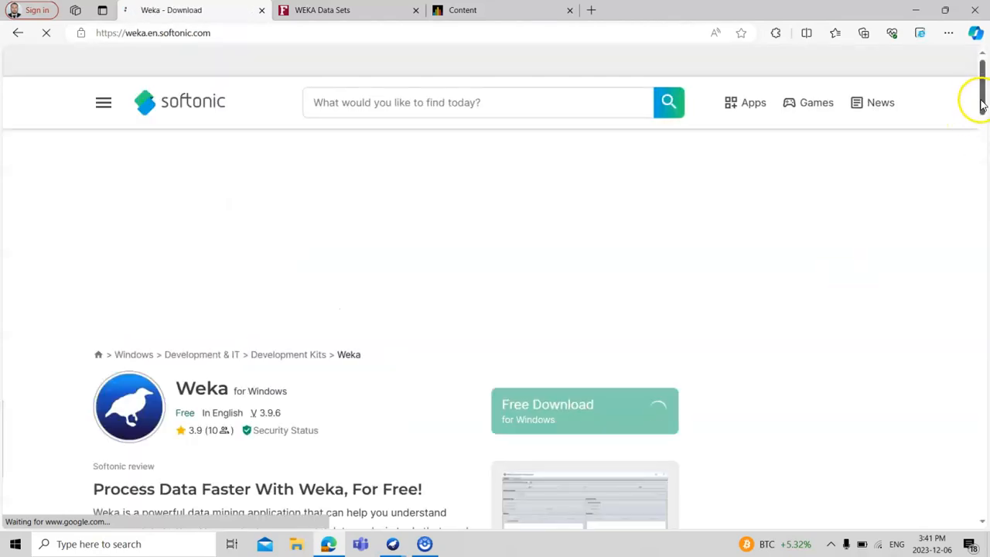
pyautogui.moveTo(982, 105); pyautogui.dragTo(985, 118)
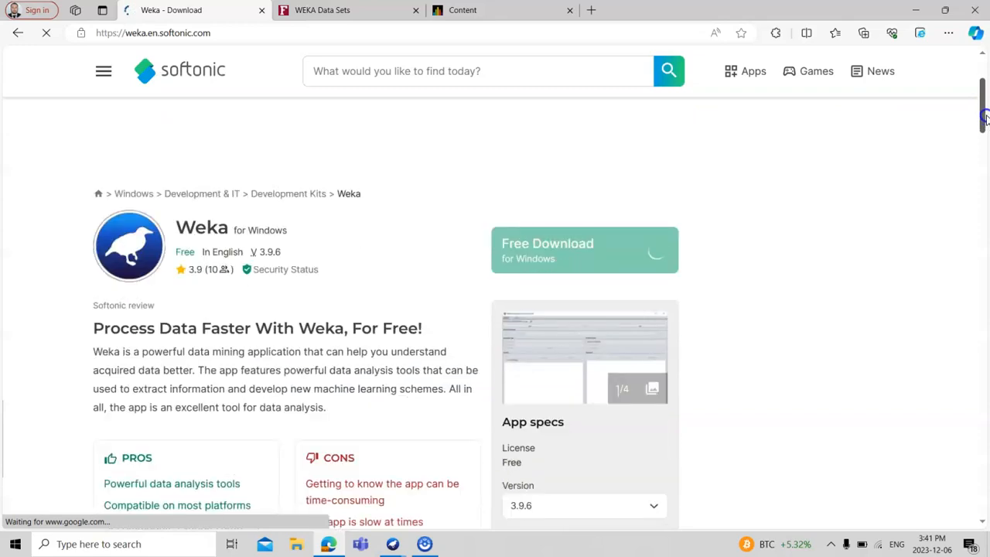
pyautogui.moveTo(985, 118); pyautogui.dragTo(985, 105)
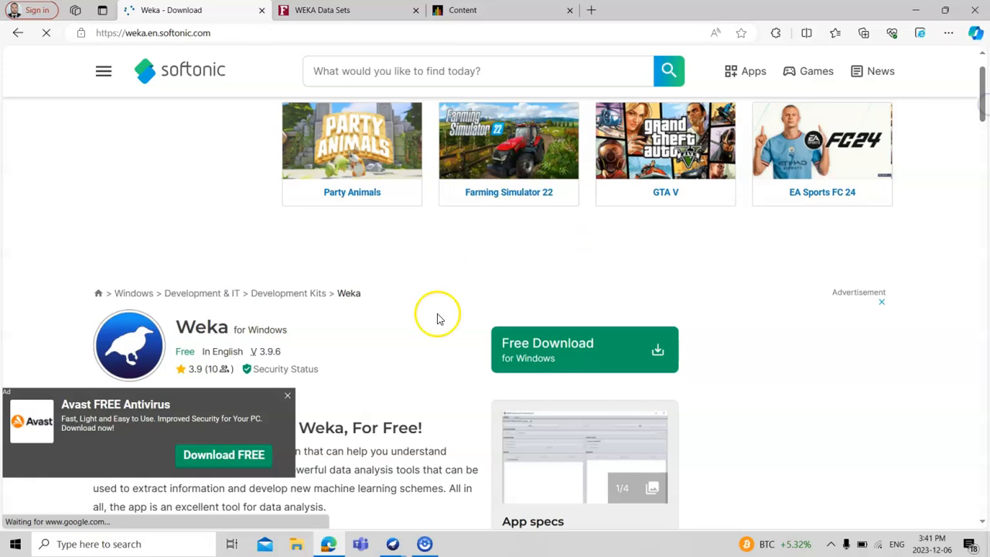
pyautogui.click(287, 395)
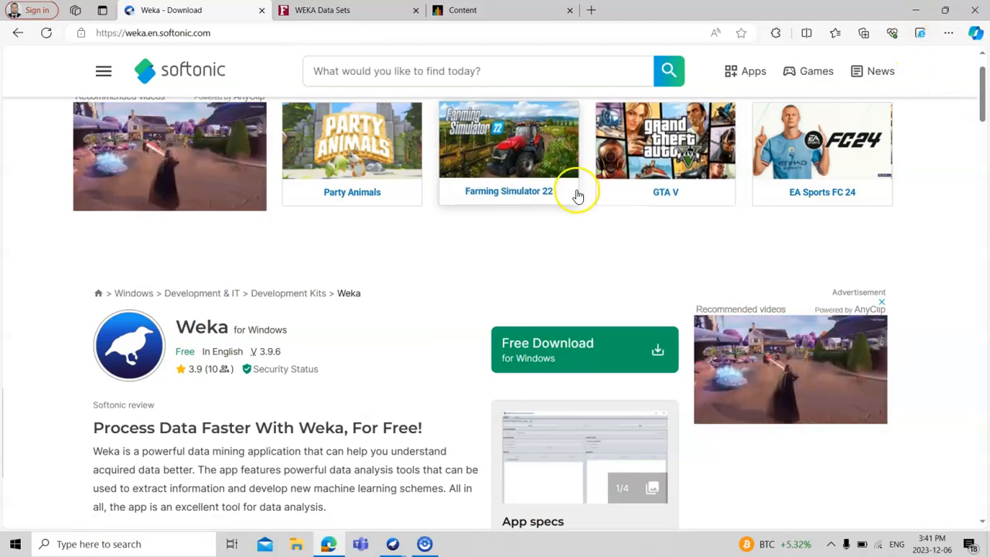
pyautogui.moveTo(981, 108); pyautogui.dragTo(982, 77)
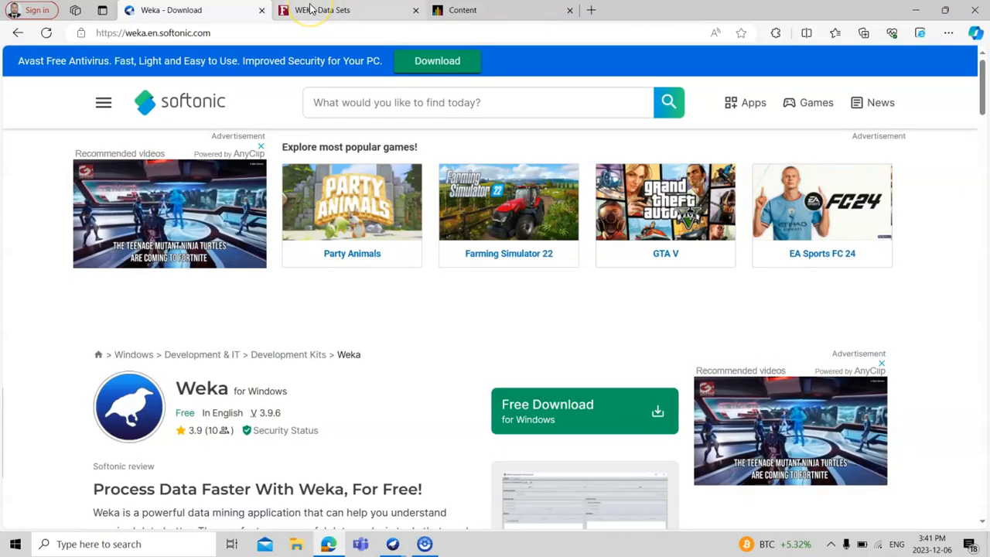
pyautogui.moveTo(309, 9)
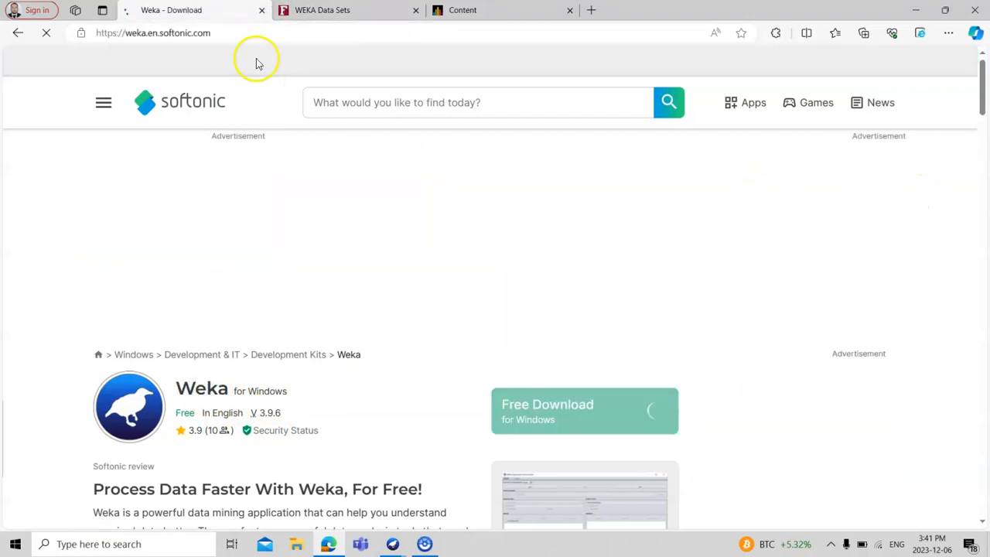
pyautogui.click(262, 11)
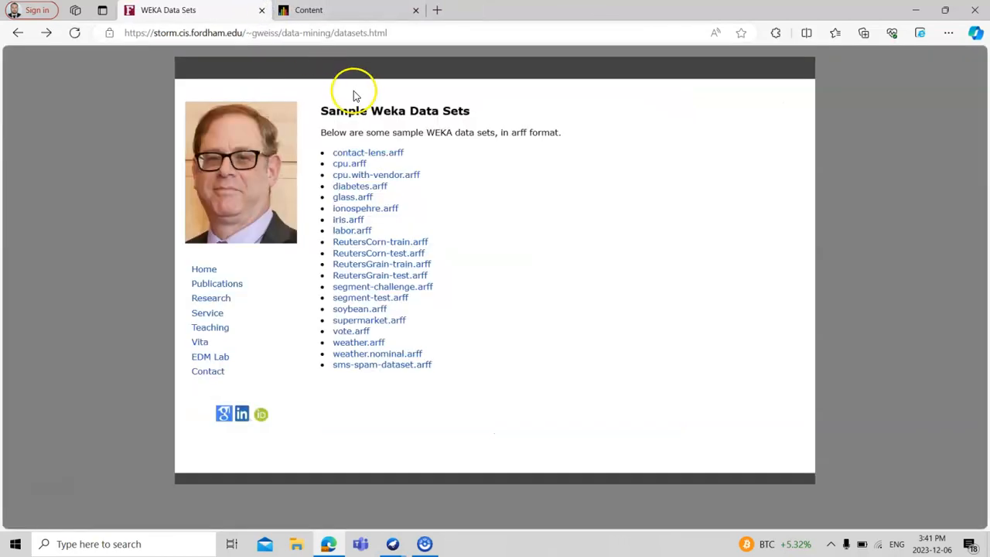
# Switch to Weka Explorer and view the data loading options in its preprocessing view
pyautogui.click(916, 9)
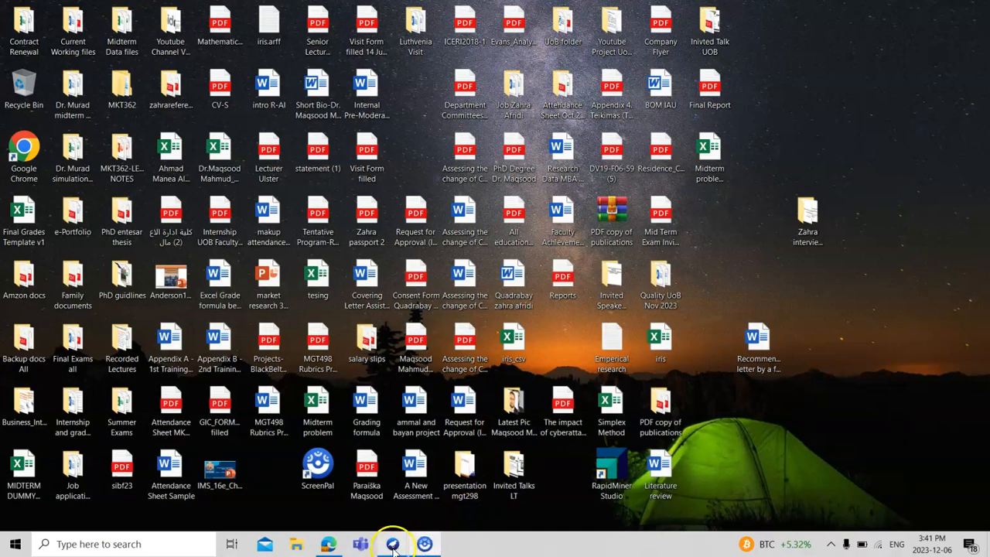
pyautogui.moveTo(422, 546)
pyautogui.click(416, 480)
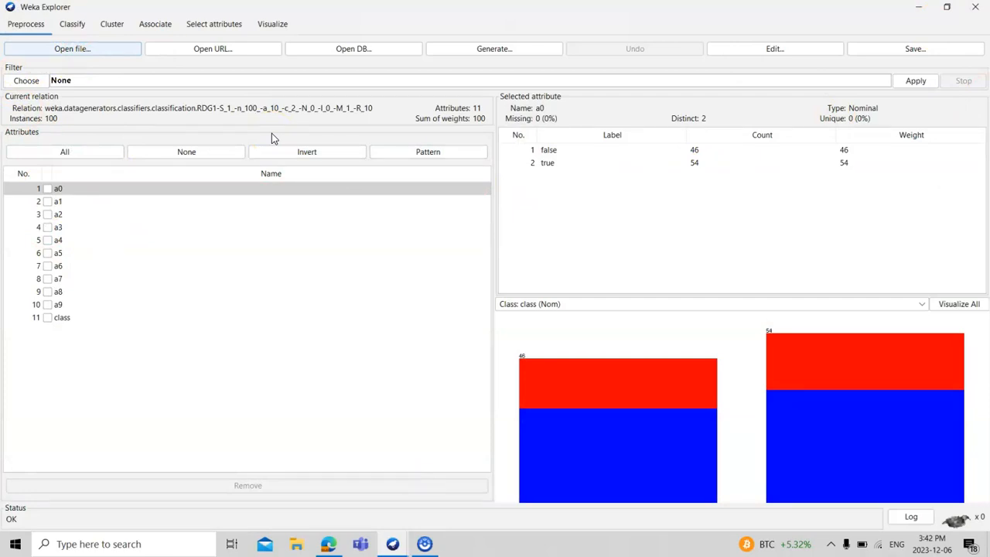
# Switch to the browser and open the iris.arff file from the sample Weka data sets list
pyautogui.click(328, 542)
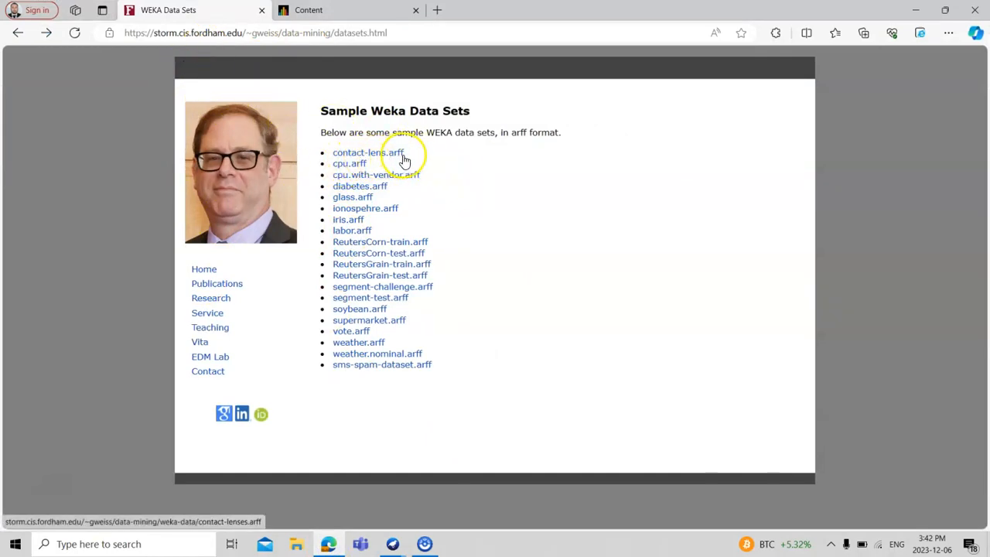
pyautogui.click(348, 222)
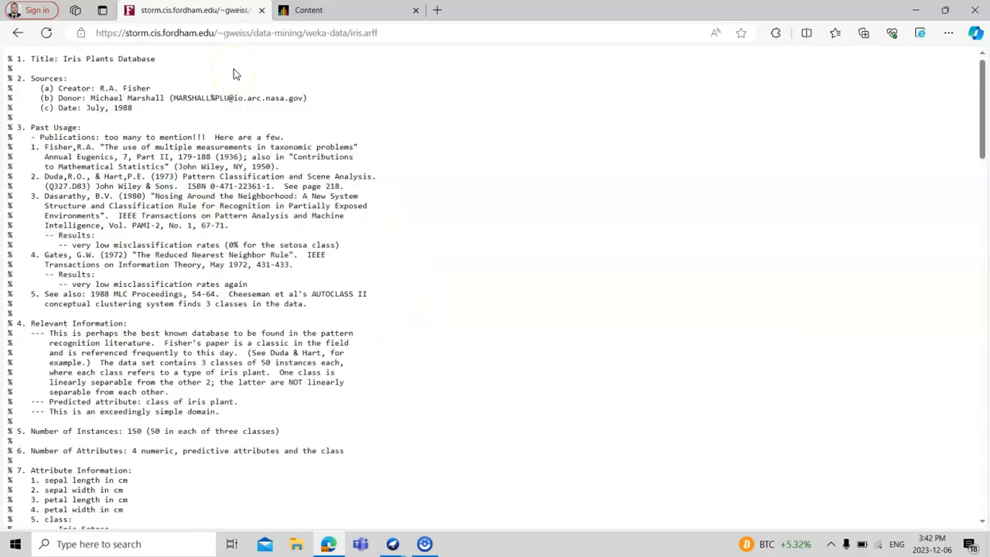
pyautogui.click(205, 36)
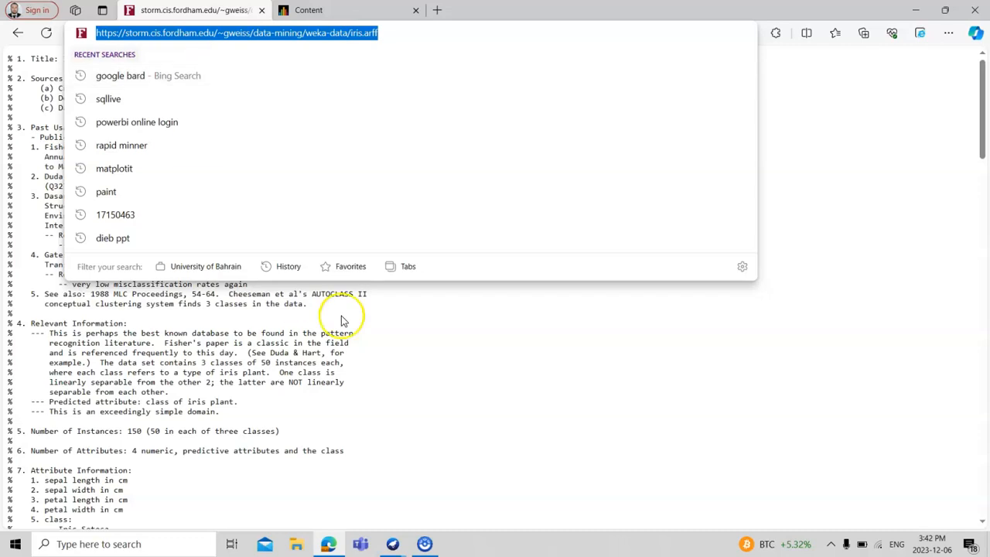
pyautogui.click(420, 360)
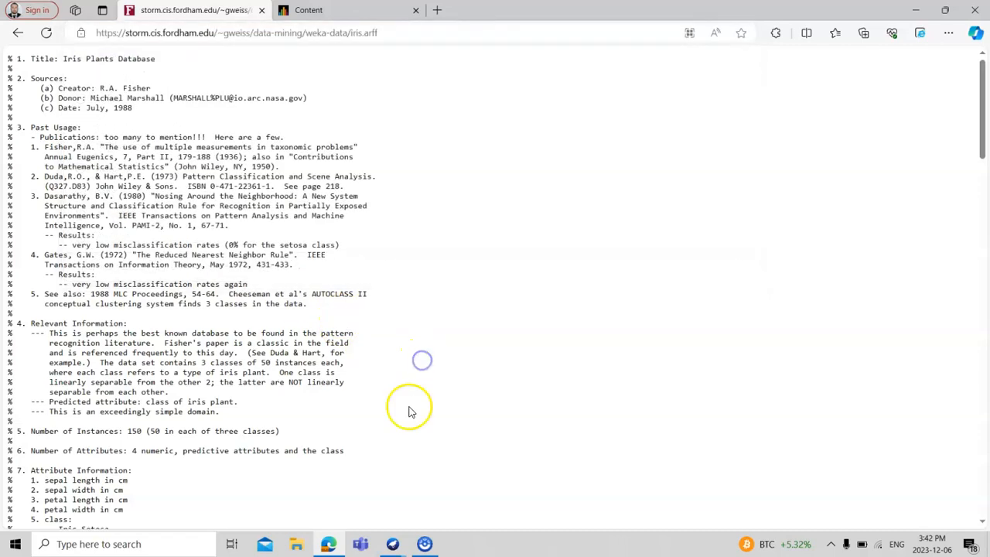
pyautogui.rightClick(446, 244)
pyautogui.click(490, 298)
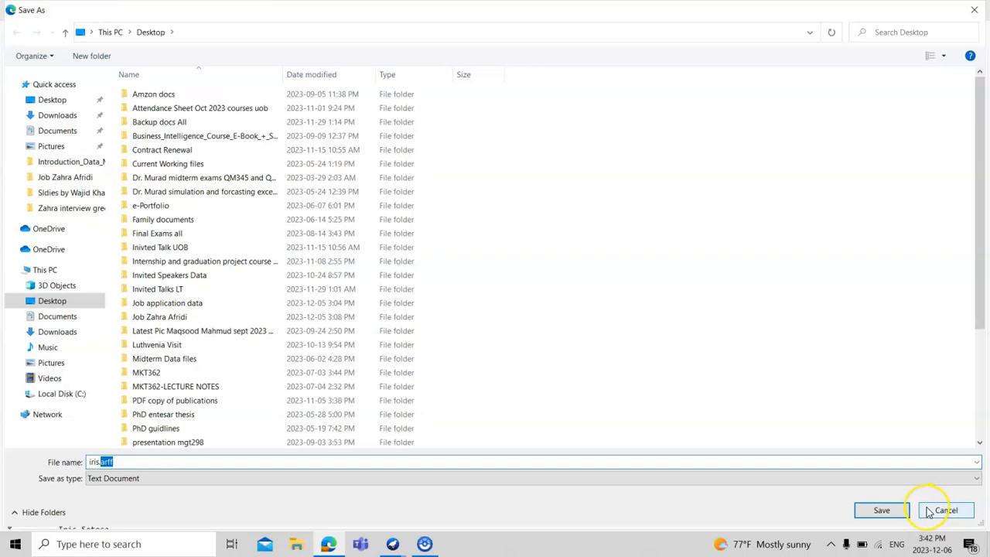
pyautogui.click(928, 511)
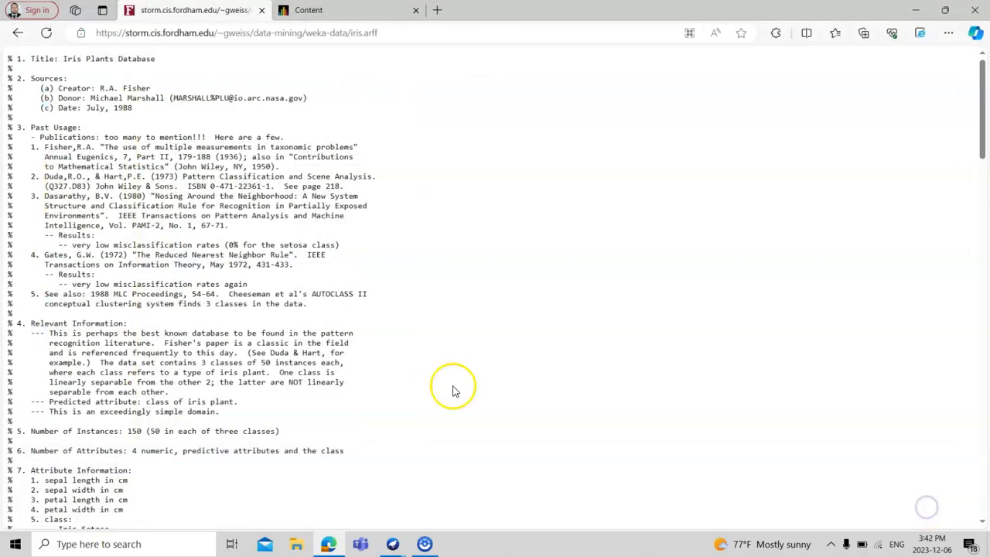
# Copy the web address of the iris.arff file and switch to Weka Explorer
pyautogui.click(176, 36)
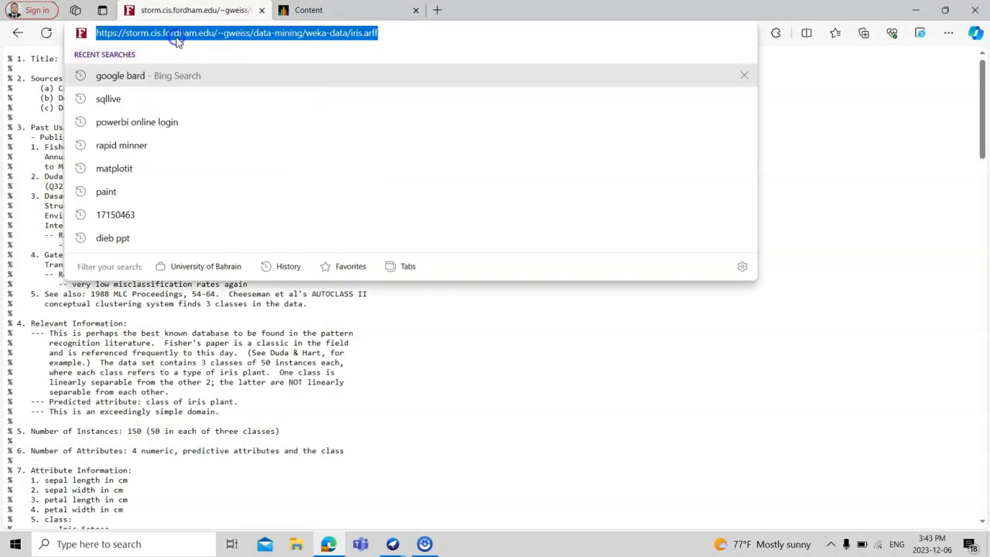
pyautogui.click(392, 544)
pyautogui.click(431, 499)
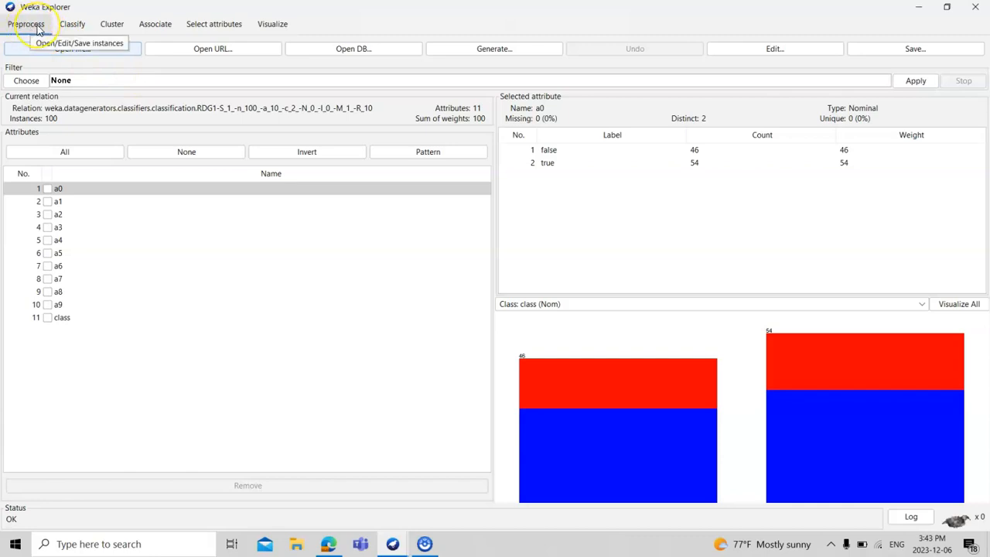
# Look through the Classify, Cluster, Associate, Select attributes and Visualize sections of Weka Explorer, and return to Preprocess
pyautogui.click(70, 28)
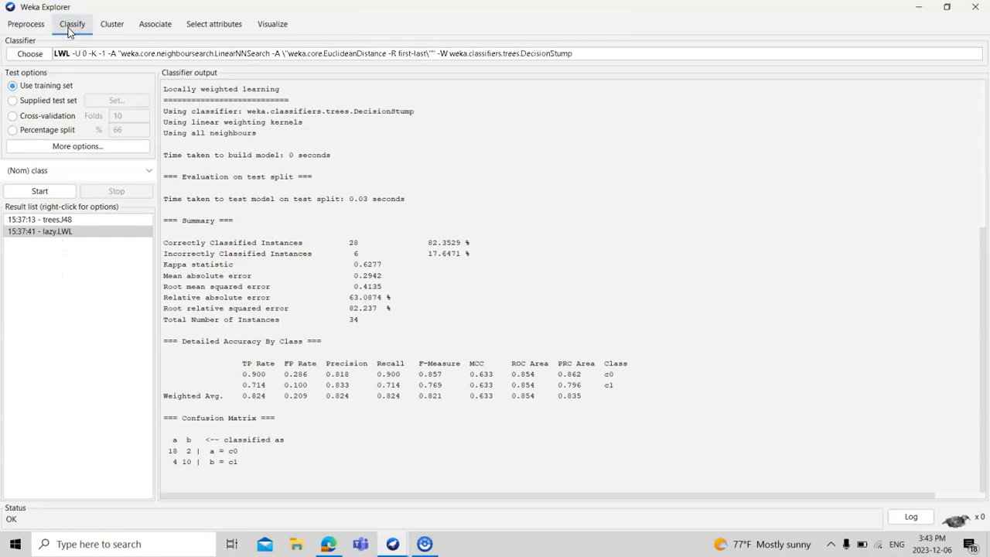
pyautogui.click(111, 25)
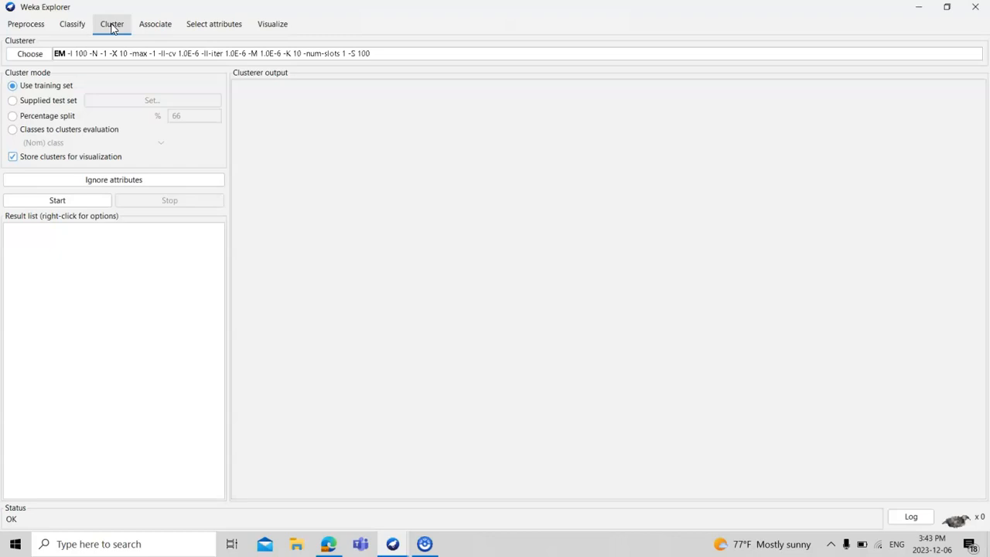
pyautogui.click(152, 26)
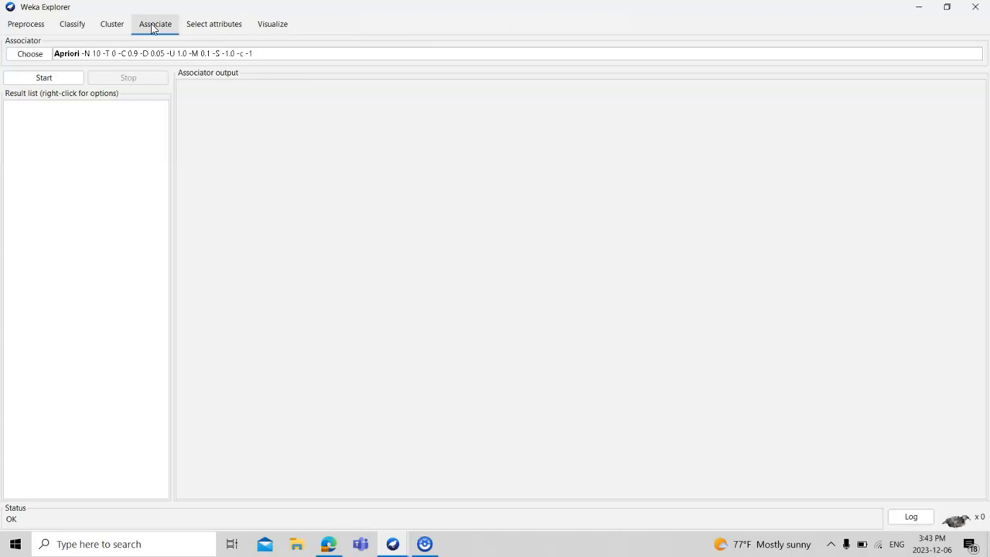
pyautogui.click(209, 28)
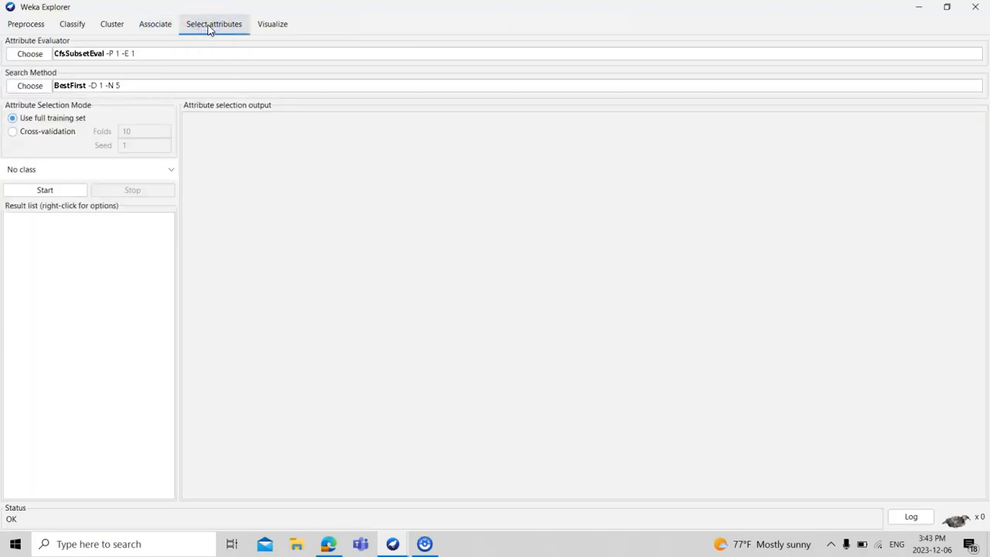
pyautogui.click(273, 27)
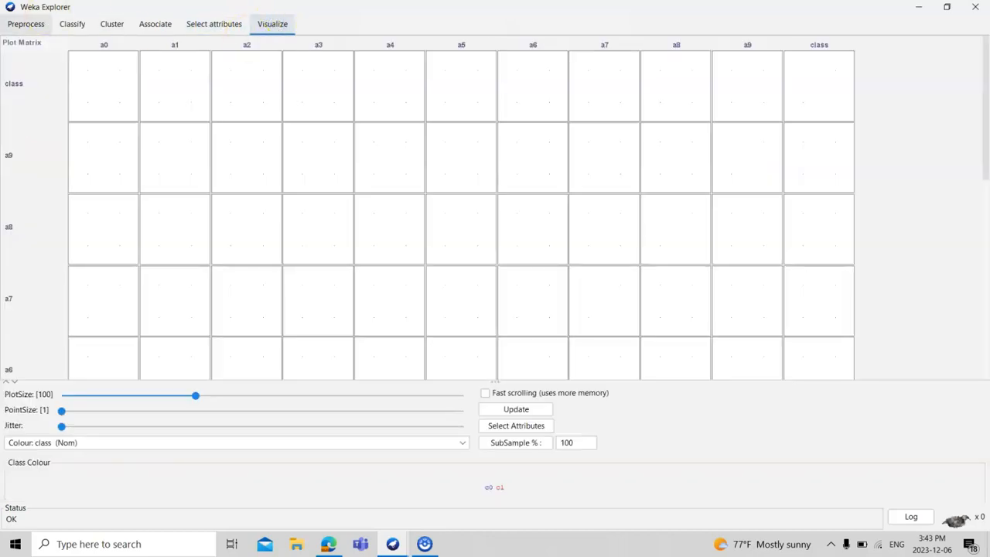
pyautogui.click(26, 24)
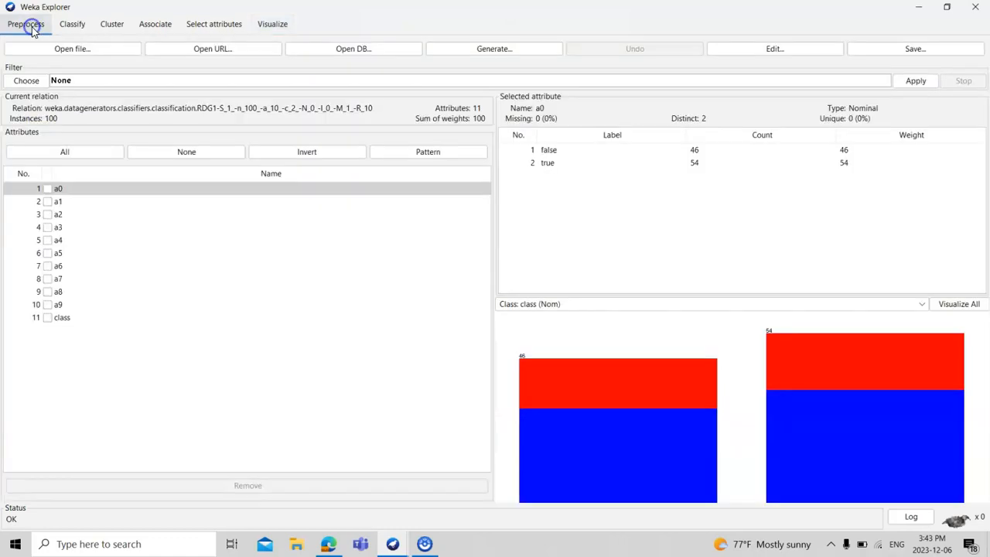
# Load the iris.arff data set into Weka Explorer from its source URL instead of a local file
pyautogui.click(79, 54)
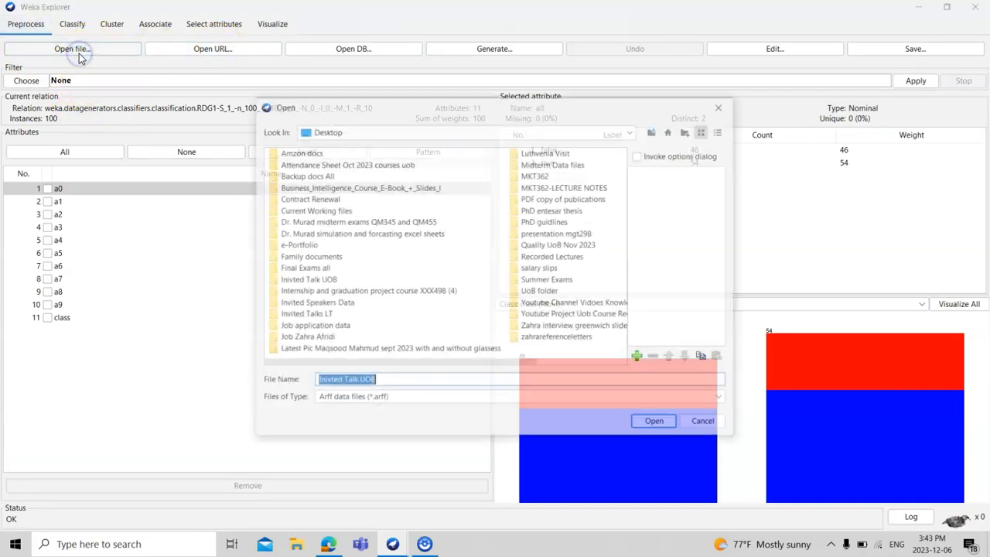
pyautogui.click(704, 425)
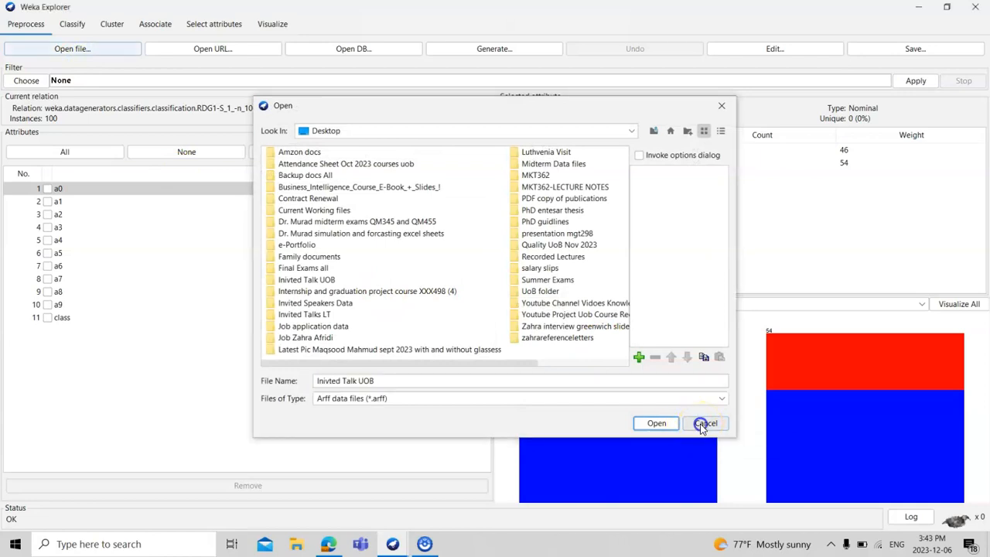
pyautogui.click(205, 49)
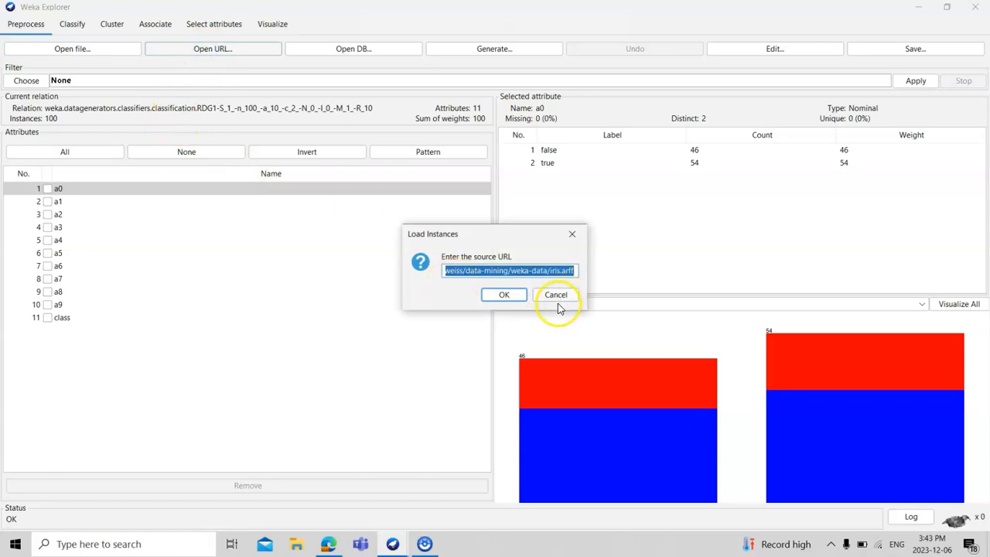
pyautogui.click(535, 273)
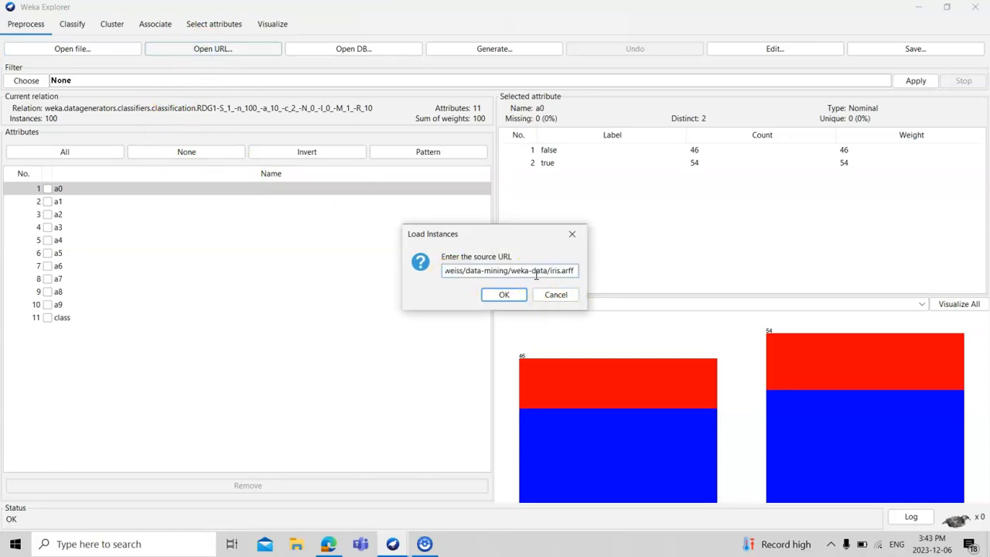
pyautogui.click(504, 295)
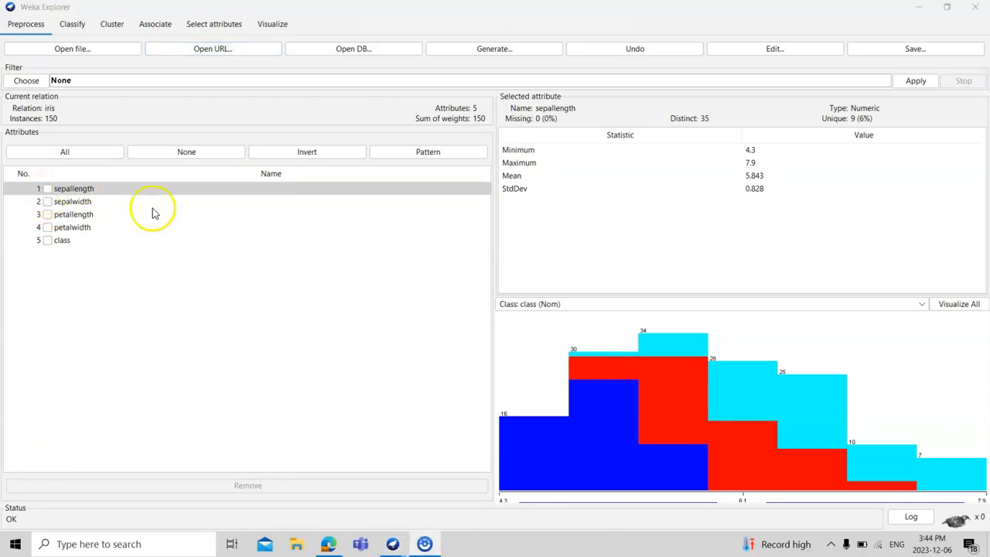
# Run the LWL classifier on the iris data with the training set as test option, and view the classifier output
pyautogui.click(73, 26)
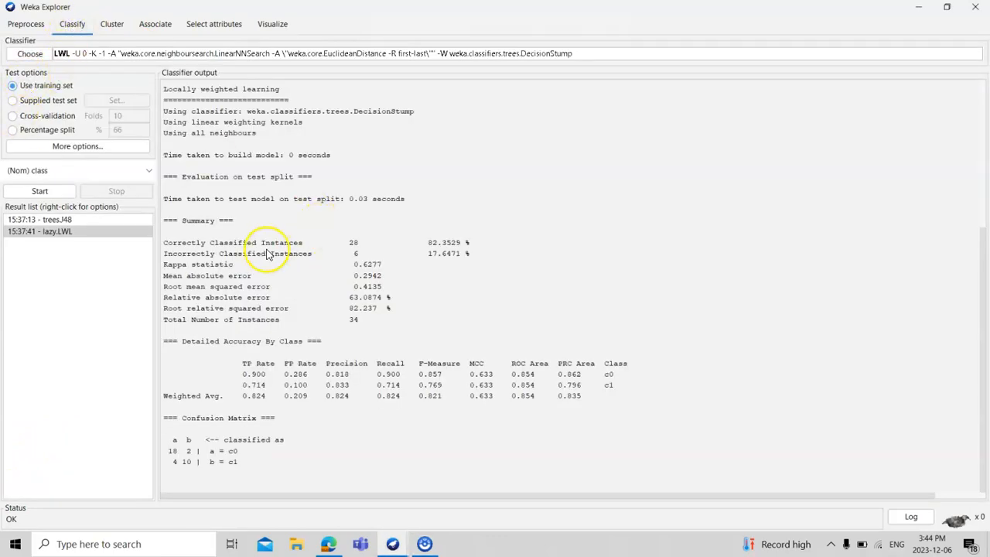
pyautogui.click(13, 101)
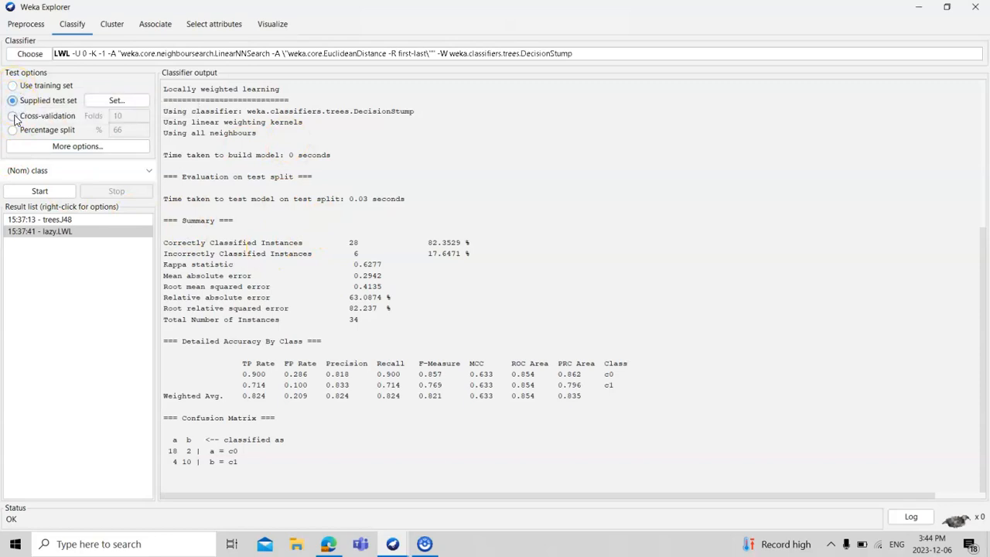
pyautogui.click(14, 116)
pyautogui.click(13, 131)
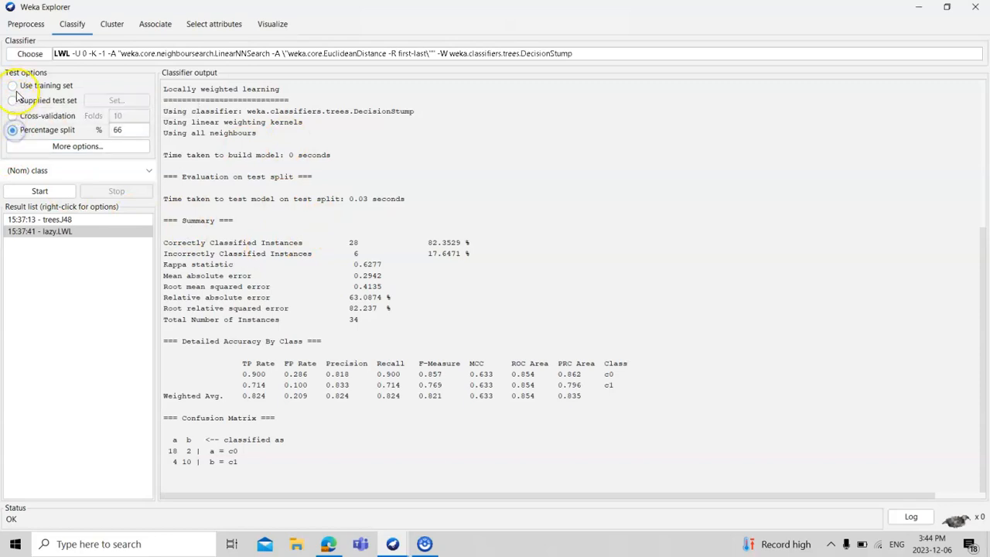
pyautogui.click(14, 86)
pyautogui.click(38, 194)
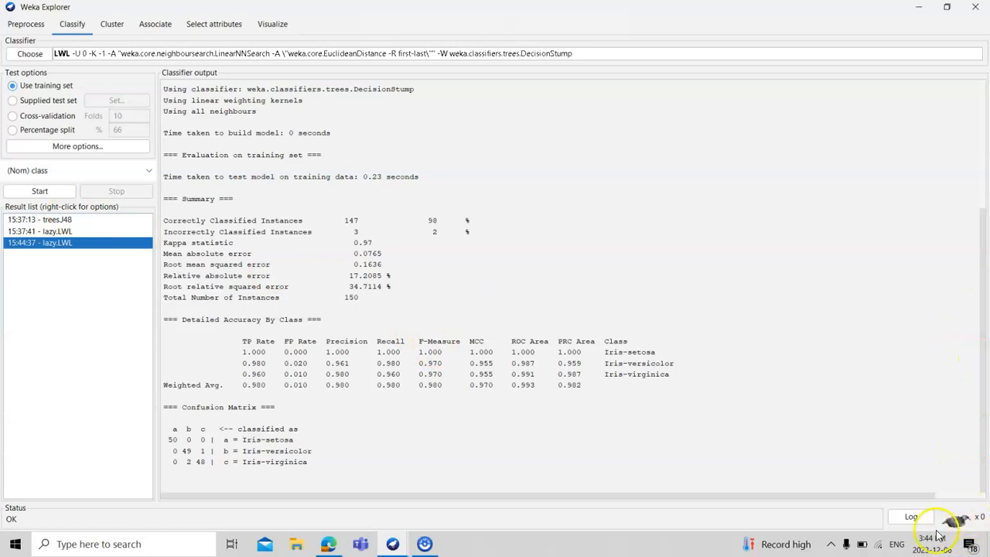
pyautogui.moveTo(983, 395)
pyautogui.mouseDown()
pyautogui.moveTo(983, 234)
pyautogui.moveTo(985, 389)
pyautogui.mouseUp()
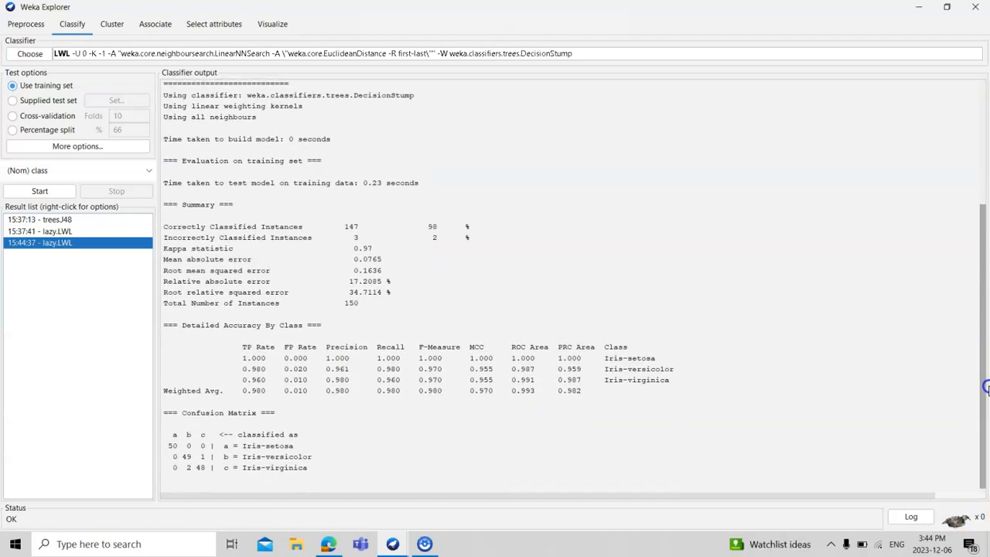
# Examine the LWL classifier output, covering the confusion matrix, detailed accuracy by class, summary statistics, test time and classifier settings
pyautogui.moveTo(986, 389); pyautogui.dragTo(985, 395)
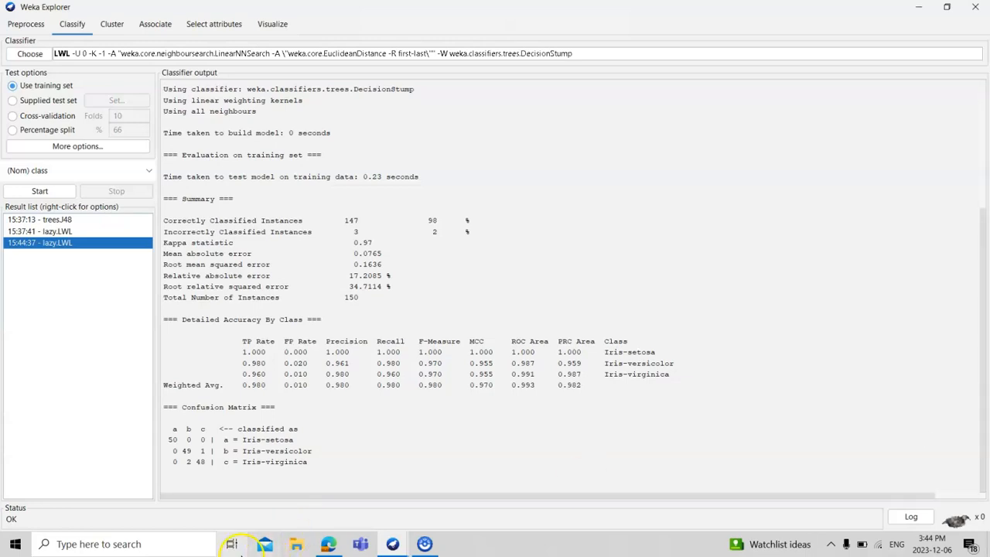
pyautogui.moveTo(309, 467); pyautogui.dragTo(164, 406)
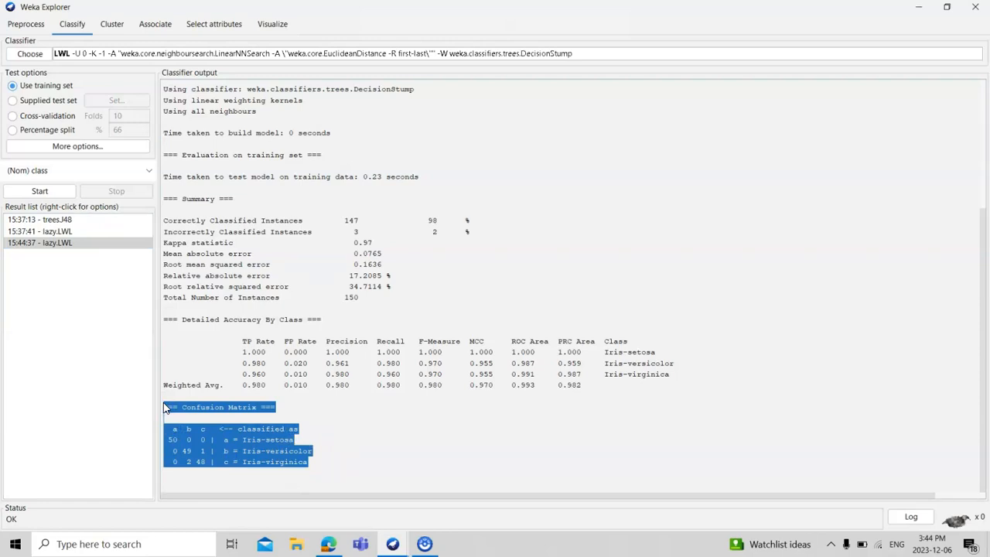
pyautogui.click(329, 344)
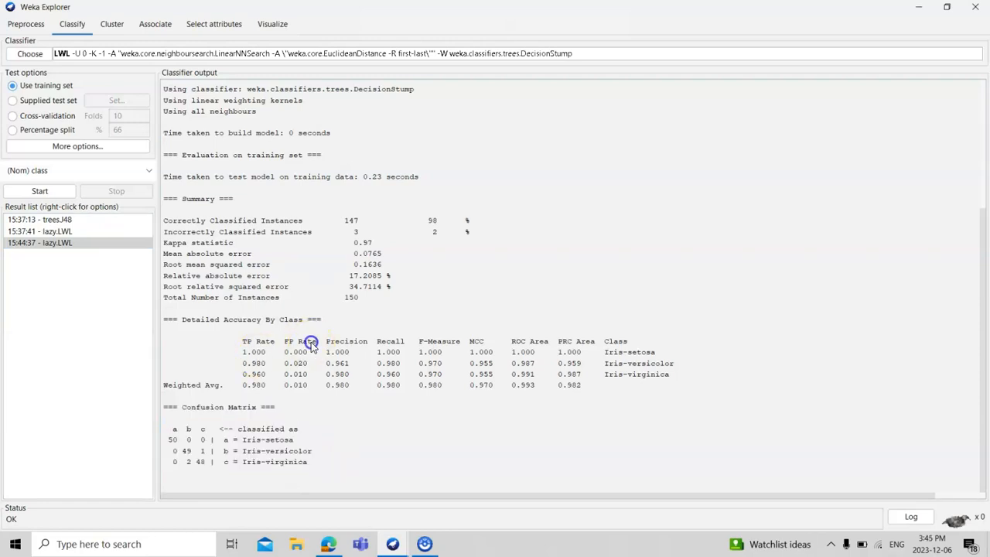
pyautogui.moveTo(247, 342); pyautogui.dragTo(615, 387)
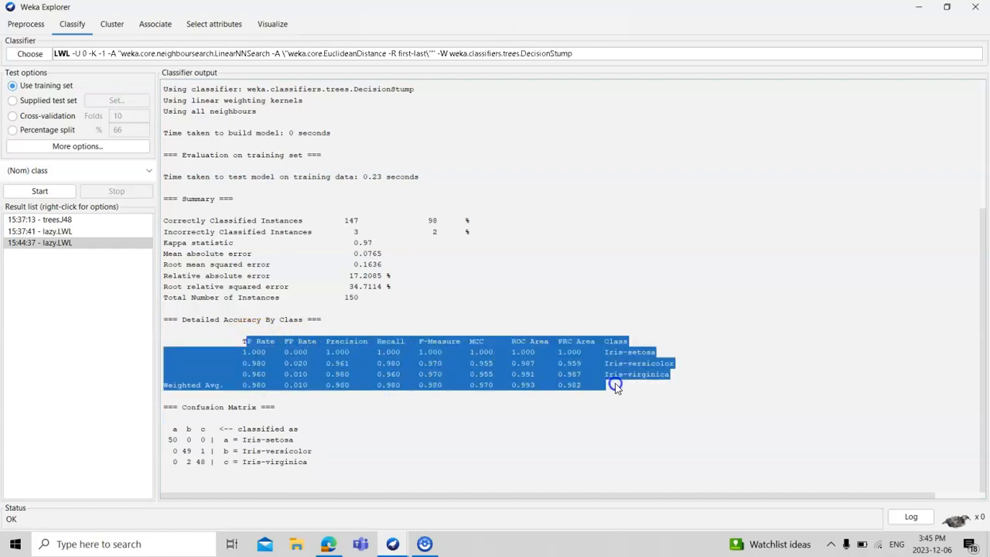
pyautogui.click(325, 374)
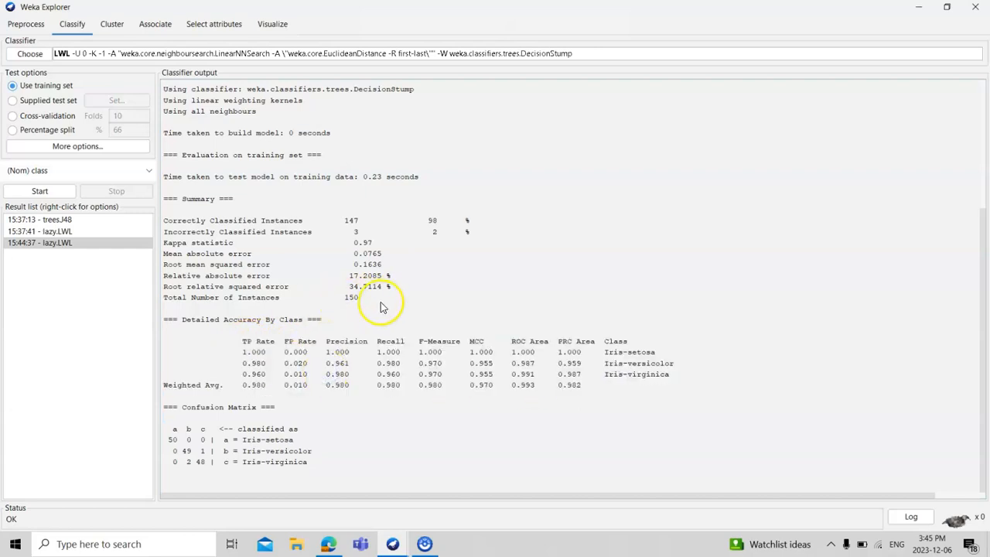
pyautogui.moveTo(375, 303); pyautogui.dragTo(165, 221)
pyautogui.click(192, 172)
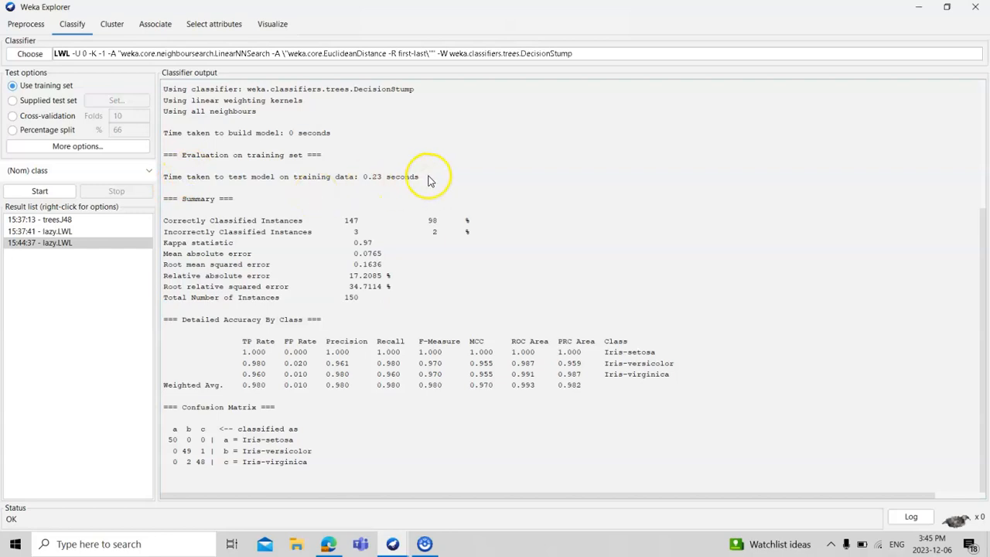
pyautogui.moveTo(411, 179); pyautogui.dragTo(165, 180)
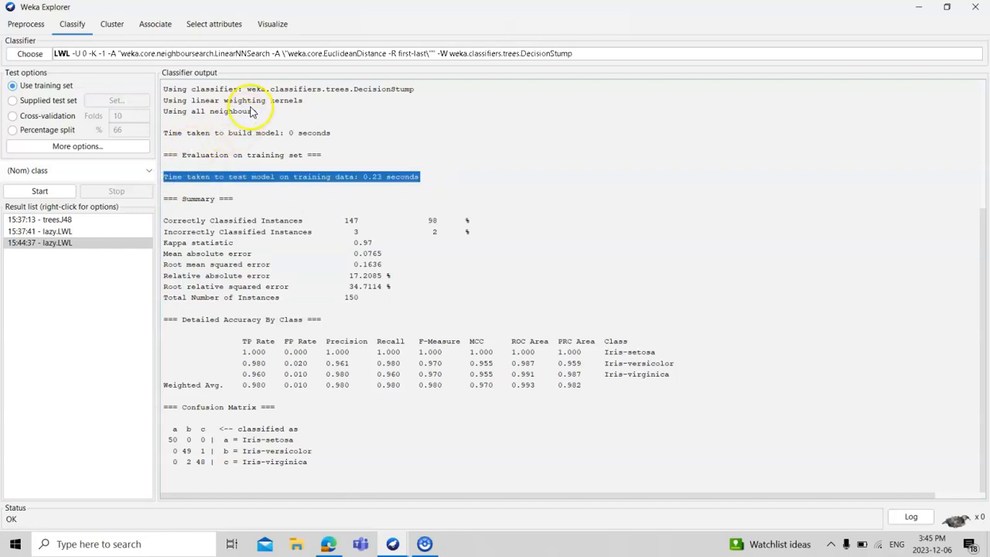
pyautogui.moveTo(261, 116); pyautogui.dragTo(167, 93)
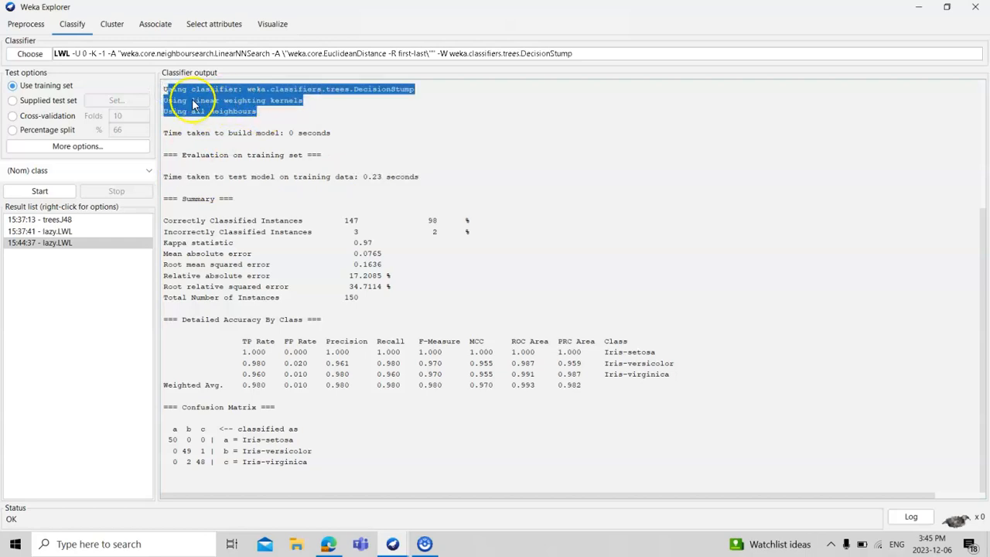
pyautogui.click(194, 100)
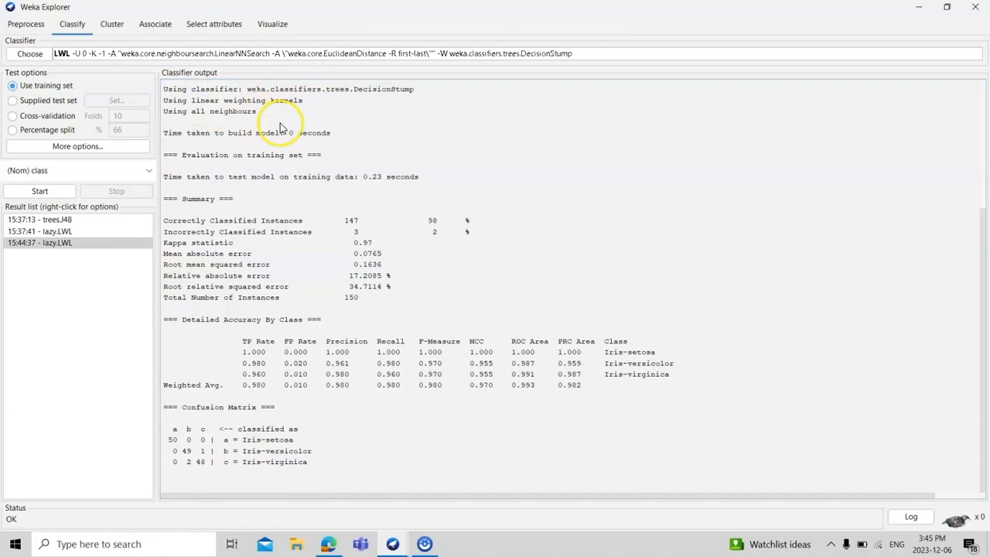
# Run the EM clusterer on the iris data with the training set as cluster mode
pyautogui.click(112, 26)
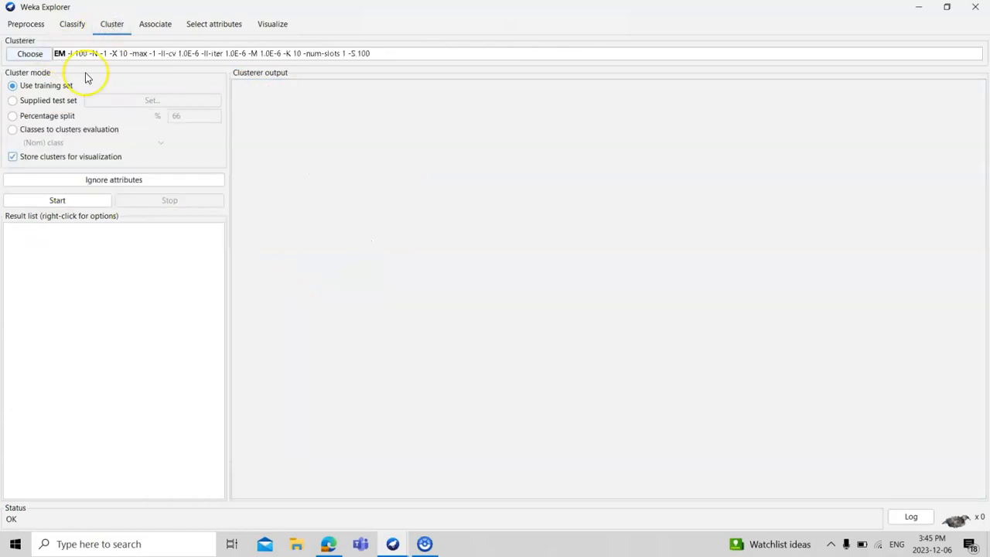
pyautogui.click(68, 203)
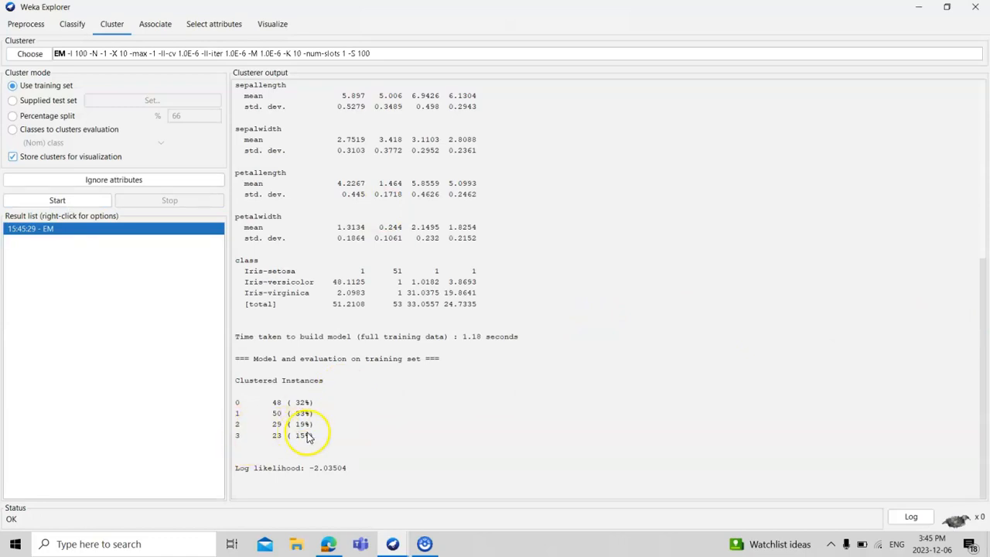
# Examine the EM clusterer output, from the clustered instances of each cluster up to the attribute statistics and run information
pyautogui.moveTo(315, 440); pyautogui.dragTo(226, 409)
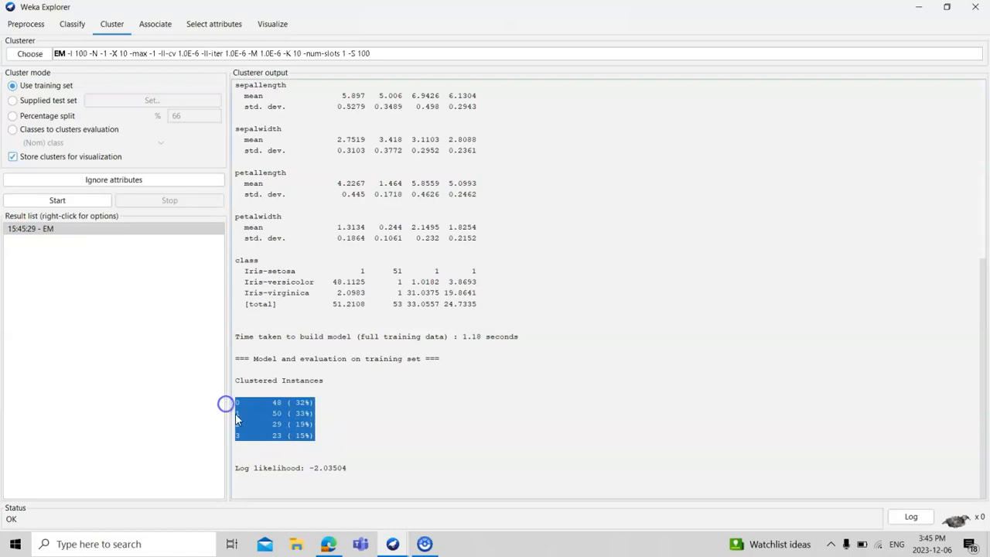
pyautogui.click(265, 415)
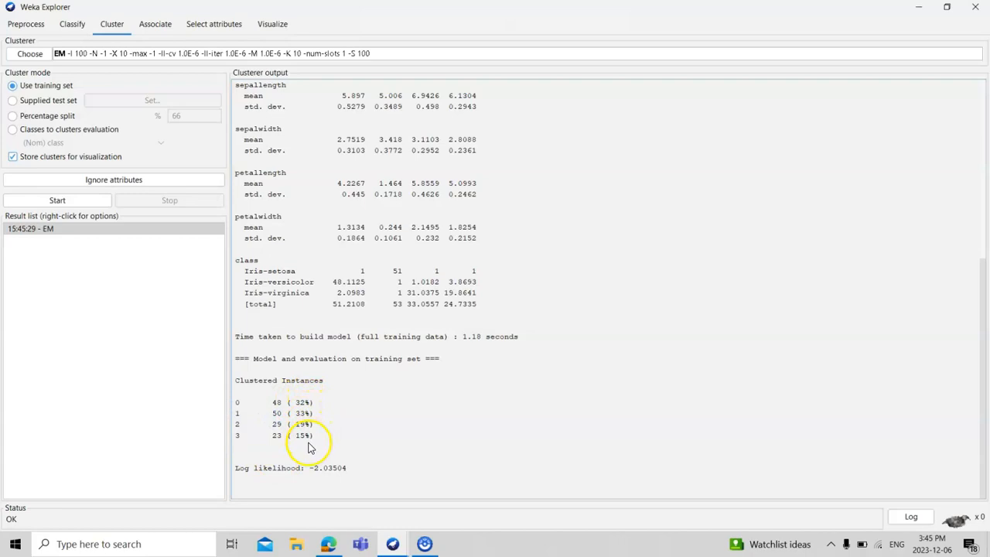
pyautogui.moveTo(312, 436); pyautogui.dragTo(234, 440)
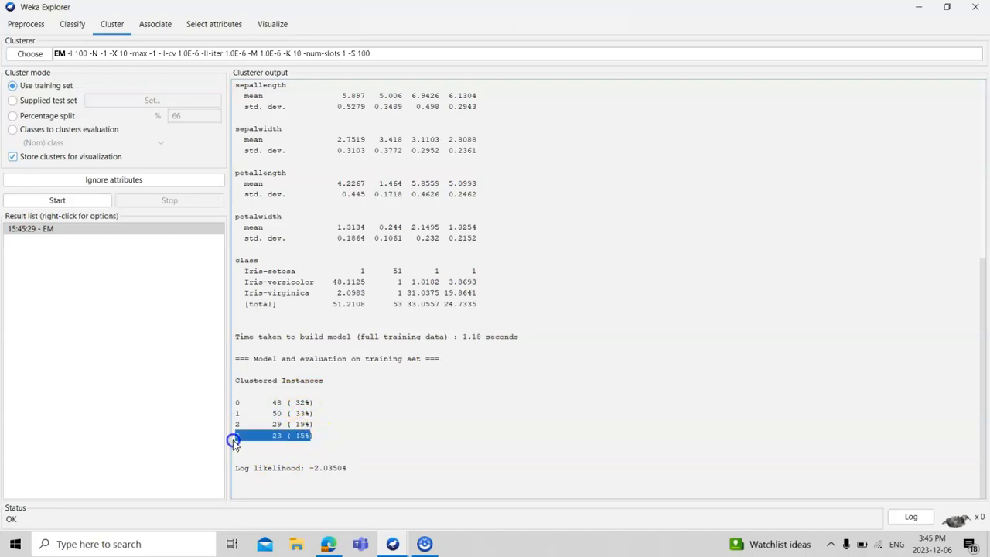
pyautogui.click(316, 427)
pyautogui.moveTo(268, 430); pyautogui.dragTo(242, 429)
pyautogui.moveTo(313, 413); pyautogui.dragTo(235, 414)
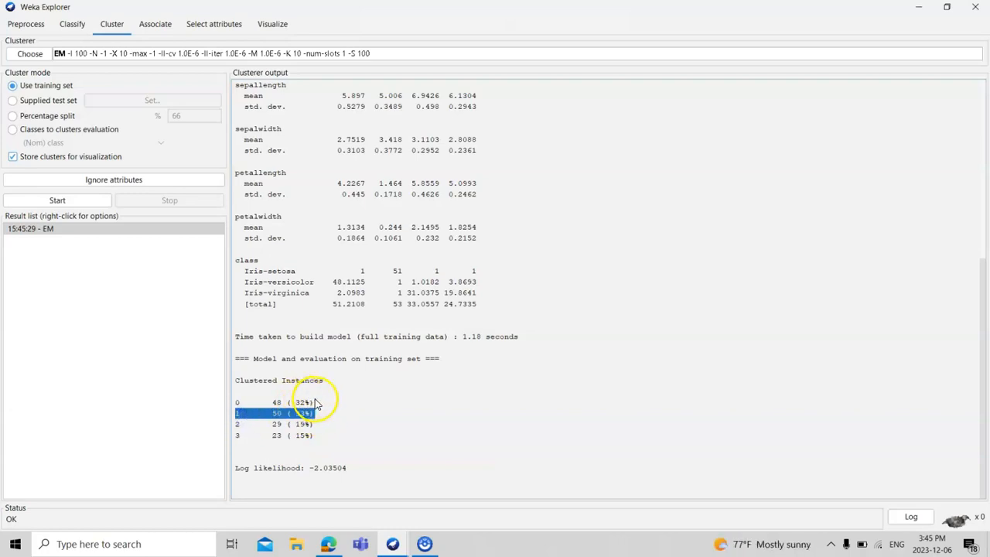
pyautogui.moveTo(317, 402); pyautogui.dragTo(242, 404)
pyautogui.click(353, 336)
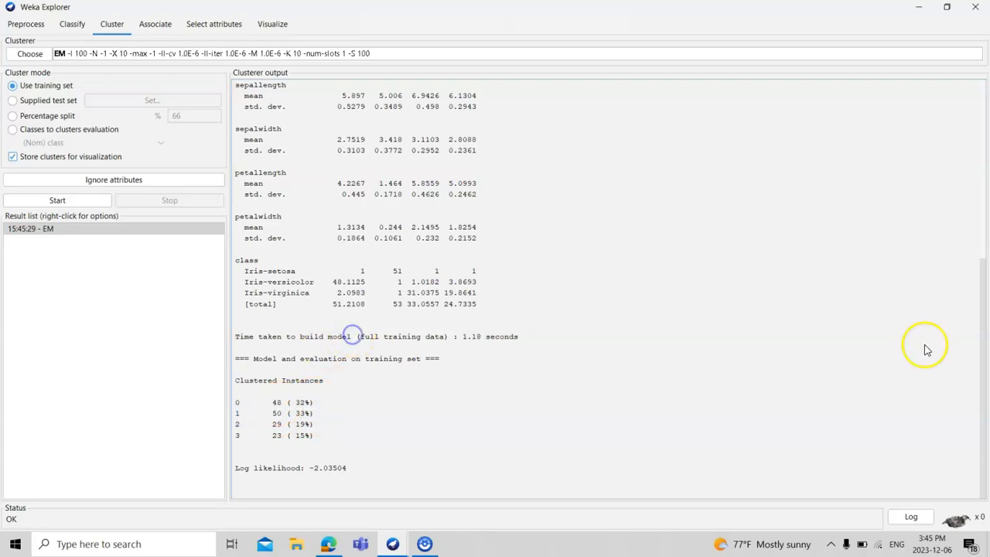
pyautogui.moveTo(985, 421); pyautogui.dragTo(979, 344)
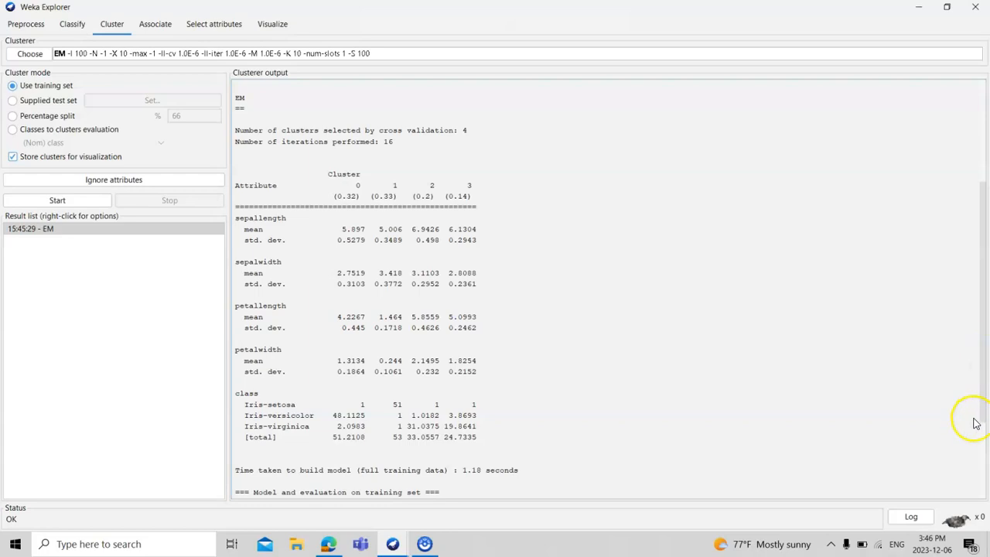
pyautogui.moveTo(984, 374); pyautogui.dragTo(983, 242)
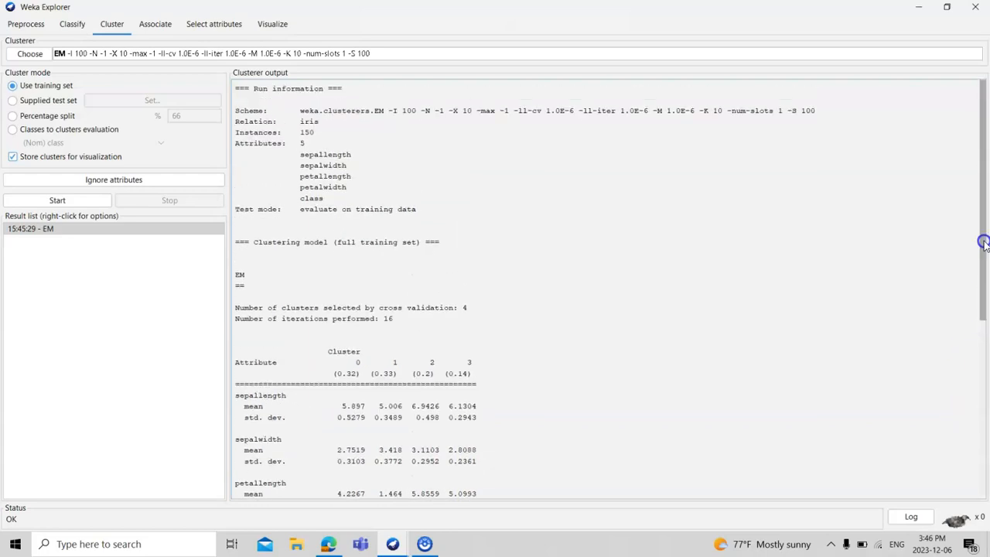
# Look through the Associate, Select attributes and Visualize sections for the iris data, and return to Preprocess
pyautogui.click(164, 28)
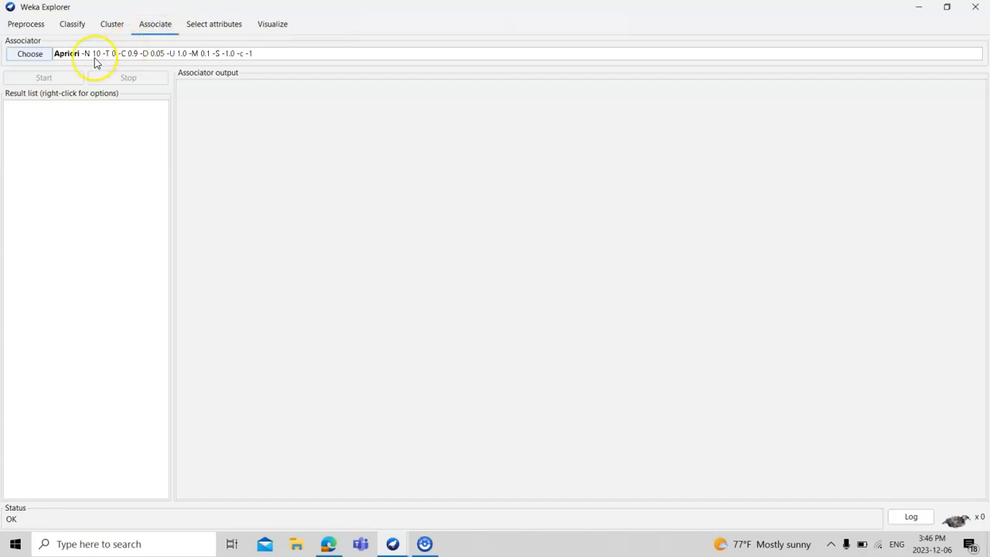
pyautogui.click(212, 26)
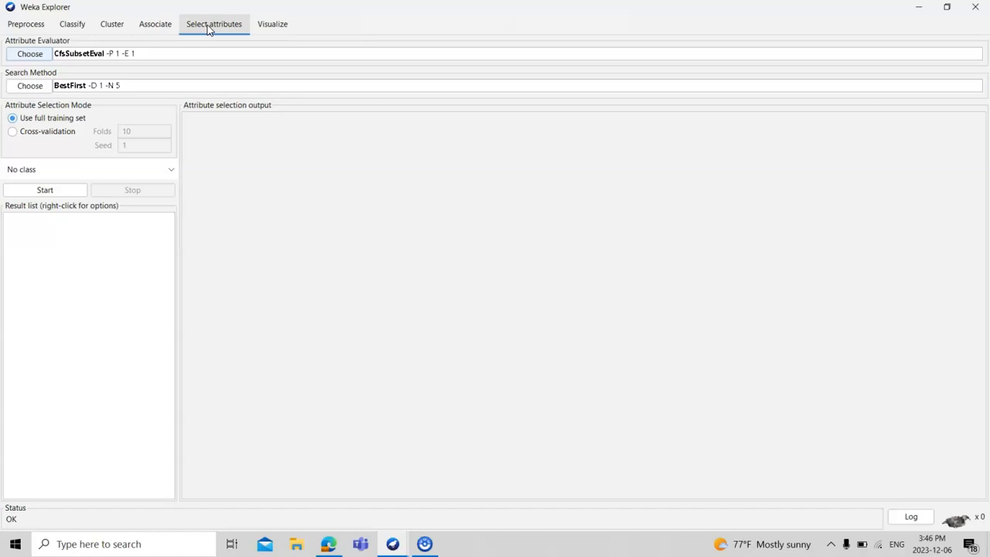
pyautogui.click(270, 26)
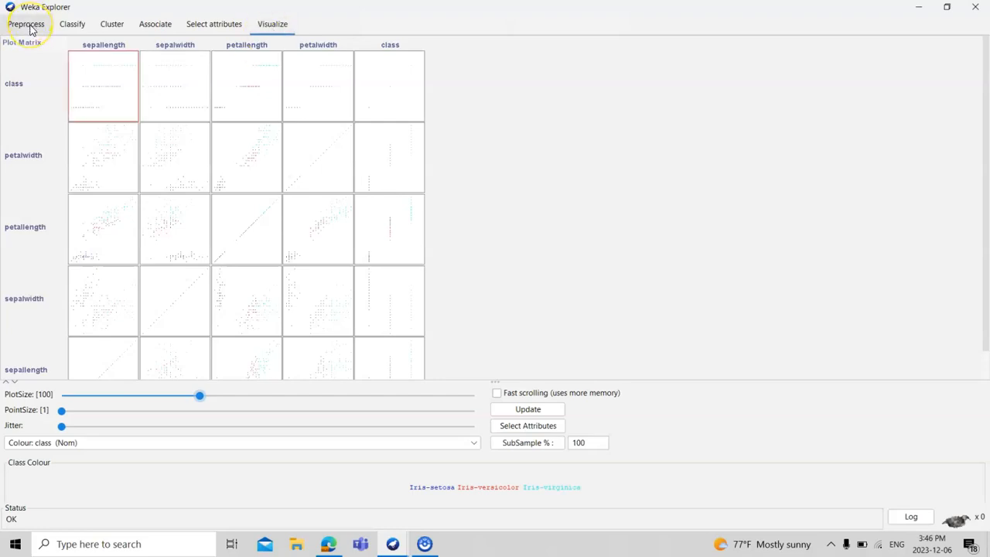
pyautogui.click(29, 26)
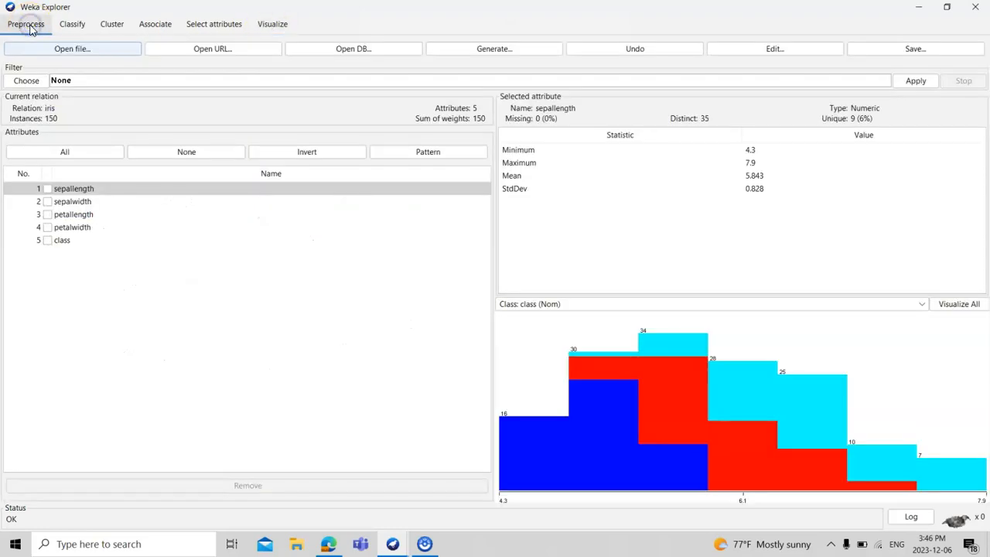
# Switch to the browser and open contact-lens.arff from the Sample Weka Data Sets page, checking the computer's network connection
pyautogui.click(328, 545)
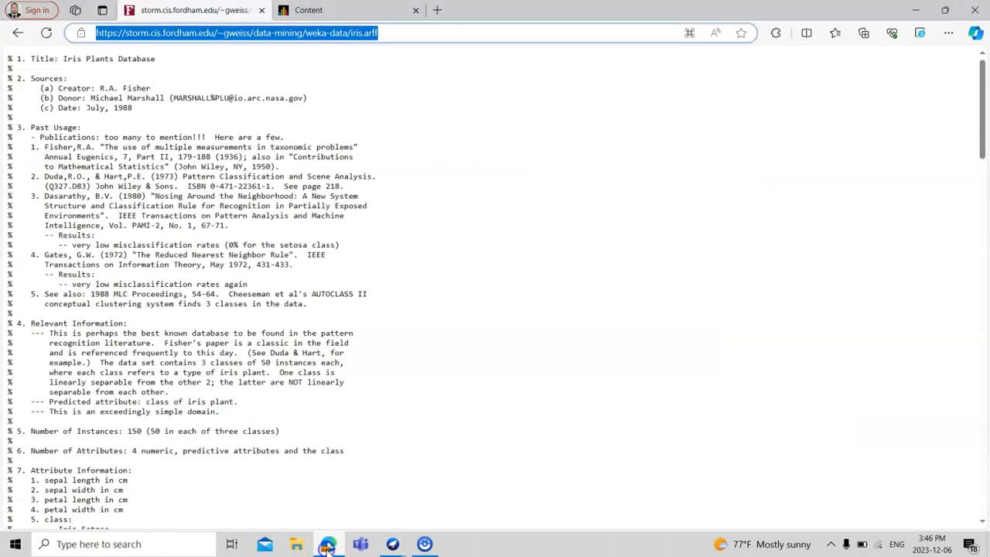
pyautogui.click(18, 33)
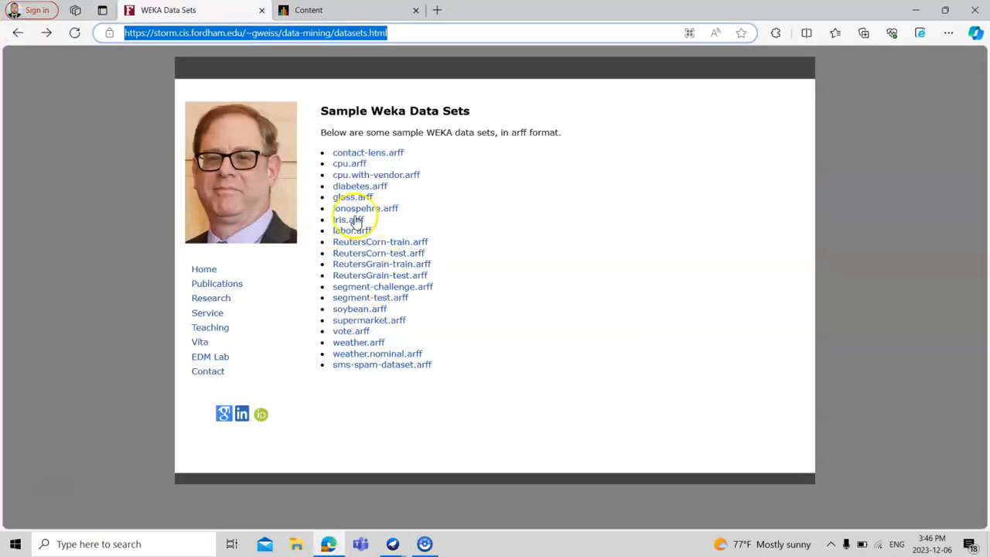
pyautogui.click(350, 154)
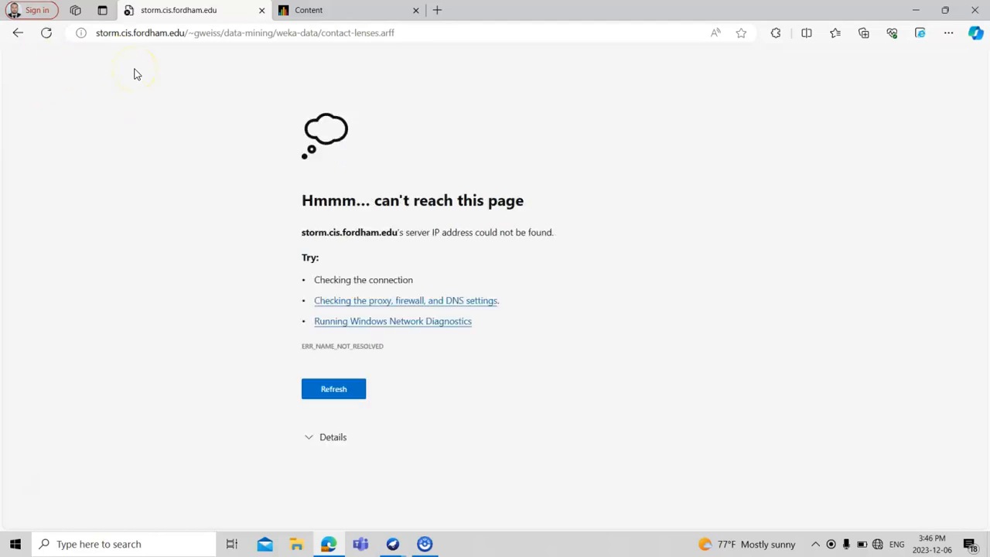
pyautogui.click(880, 545)
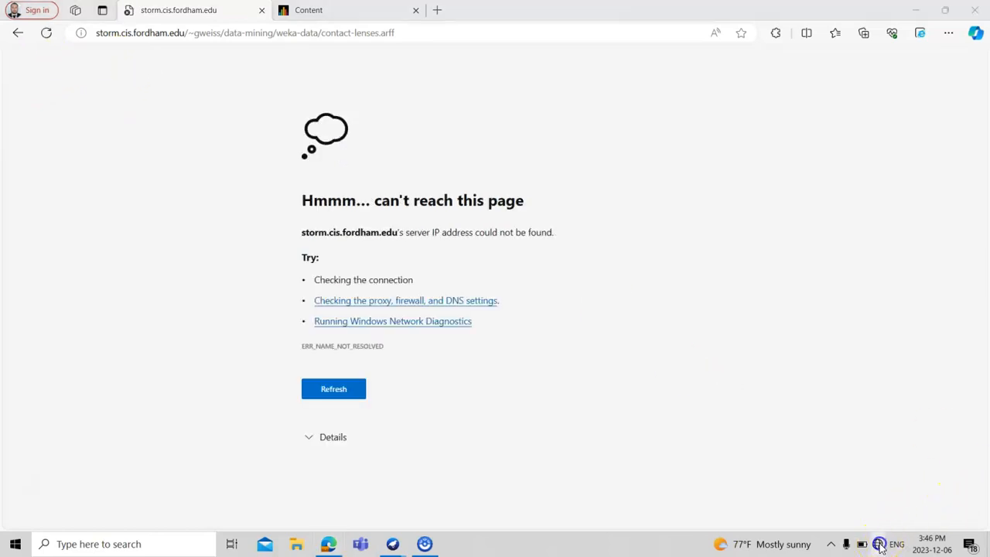
pyautogui.click(787, 506)
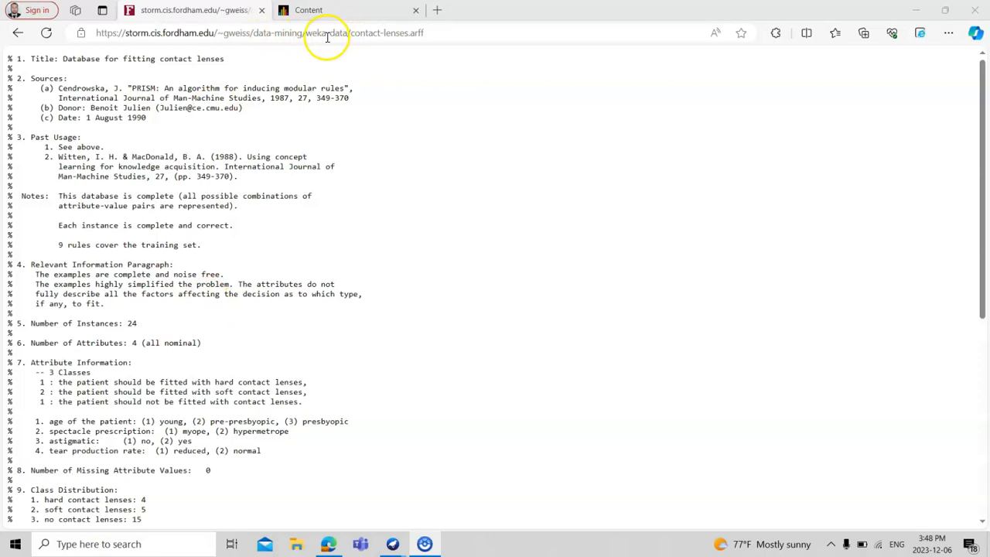
# Copy the web address of contact-lenses.arff and load the data set into Weka Explorer from that source URL
pyautogui.click(327, 37)
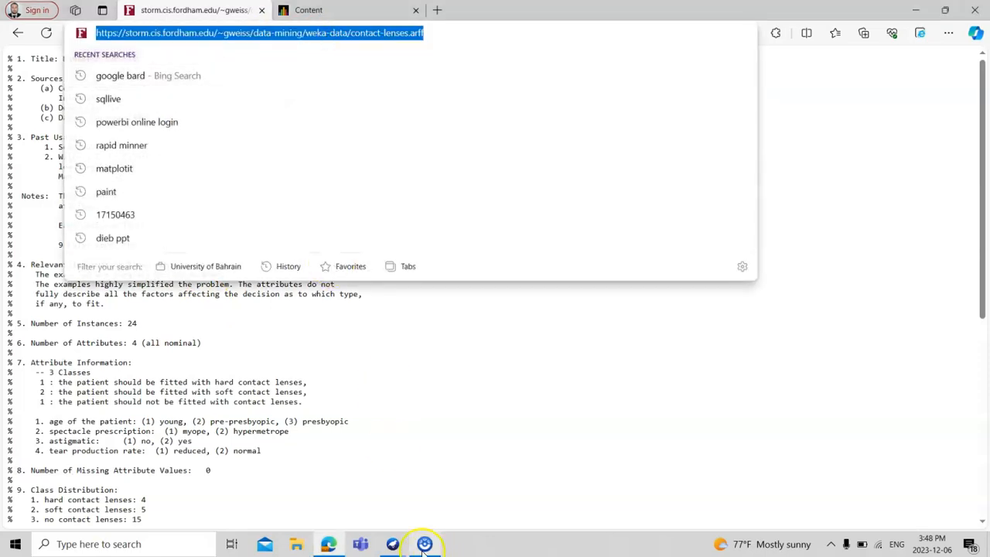
pyautogui.click(394, 544)
pyautogui.click(431, 484)
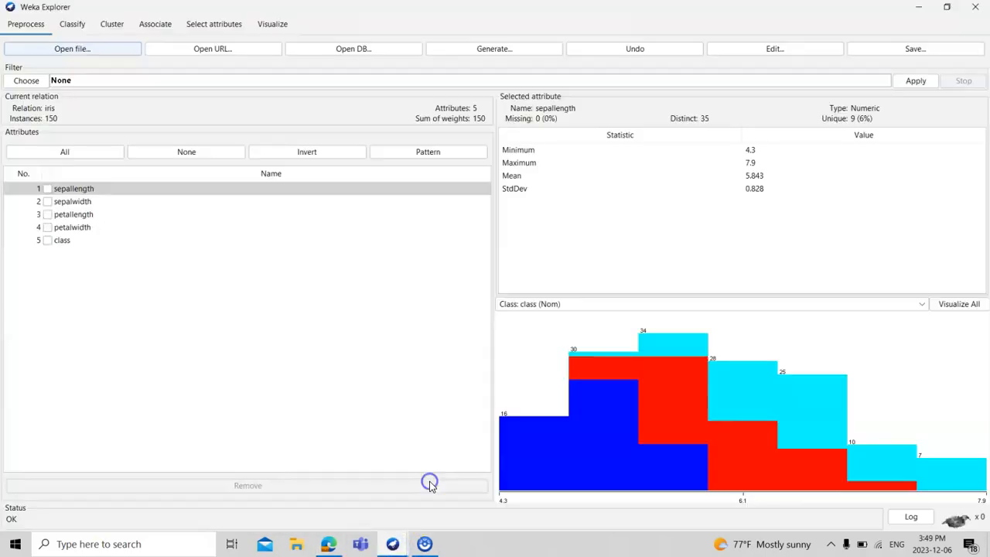
pyautogui.click(198, 49)
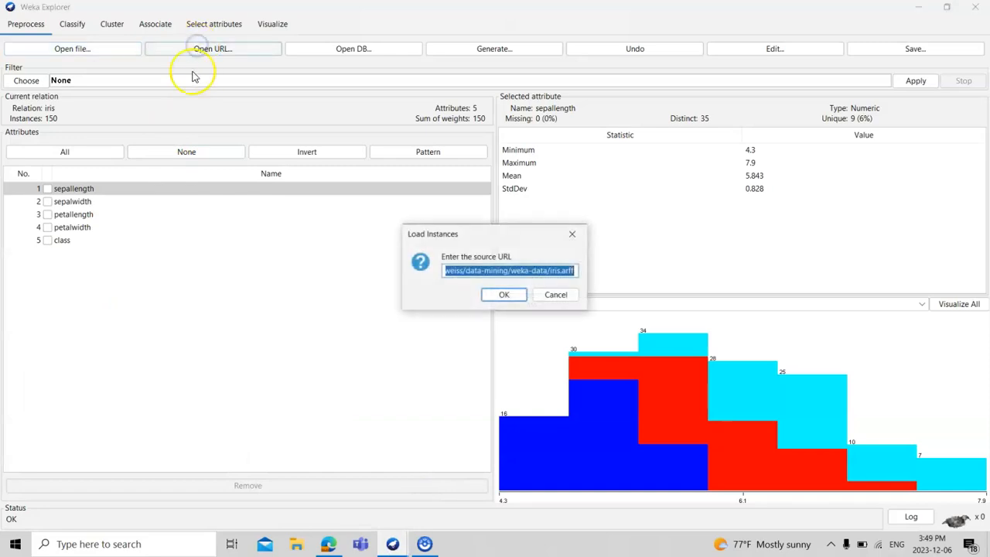
pyautogui.hotkey('ctrl', 'v')
pyautogui.click(500, 297)
pyautogui.click(500, 297)
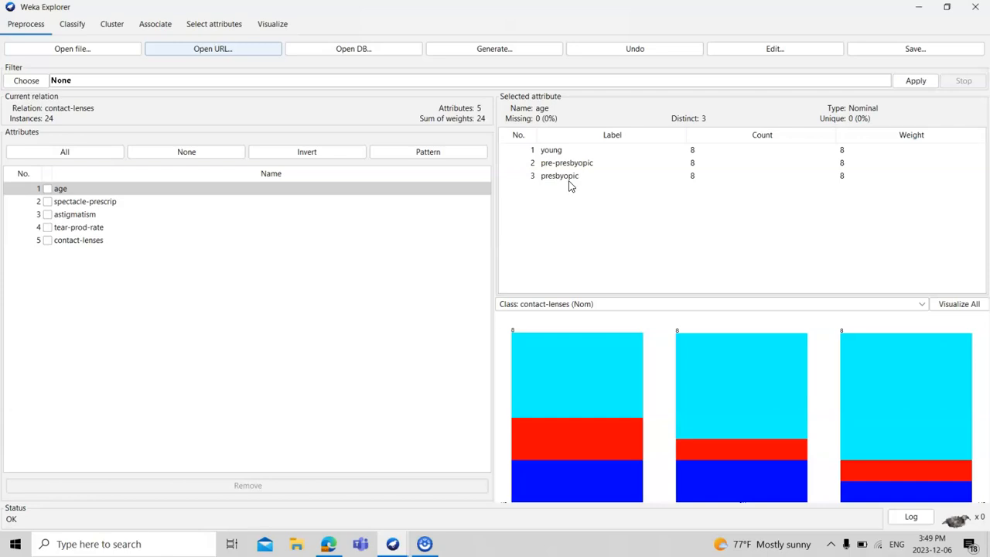
# Choose NaiveBayes from the bayes group as the classifier for the contact-lenses data
pyautogui.click(73, 27)
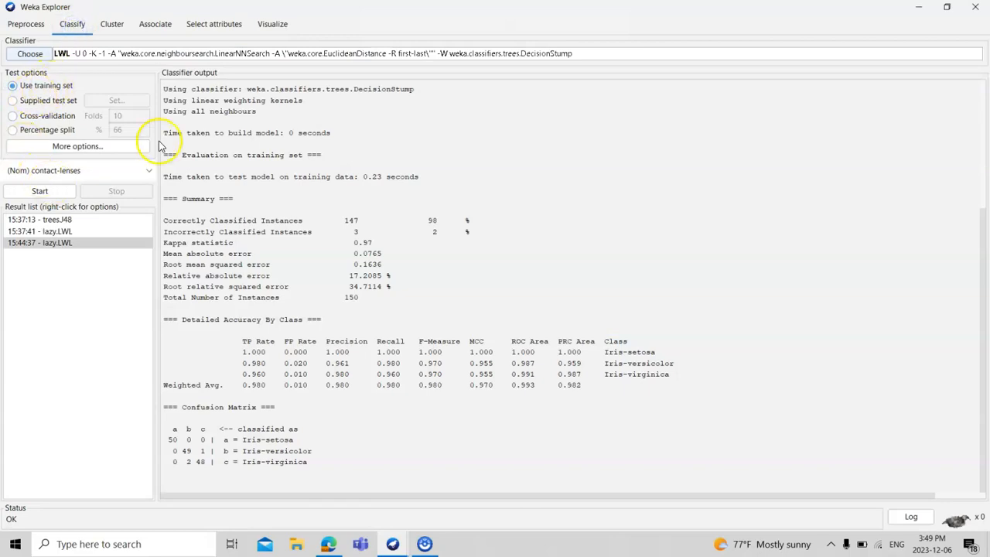
pyautogui.click(39, 55)
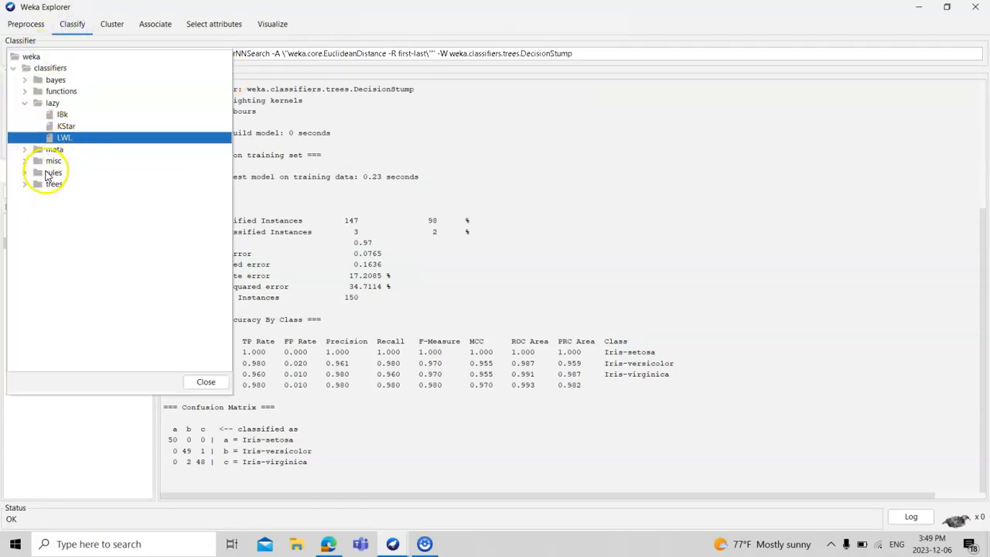
pyautogui.click(25, 103)
pyautogui.click(24, 92)
pyautogui.click(24, 92)
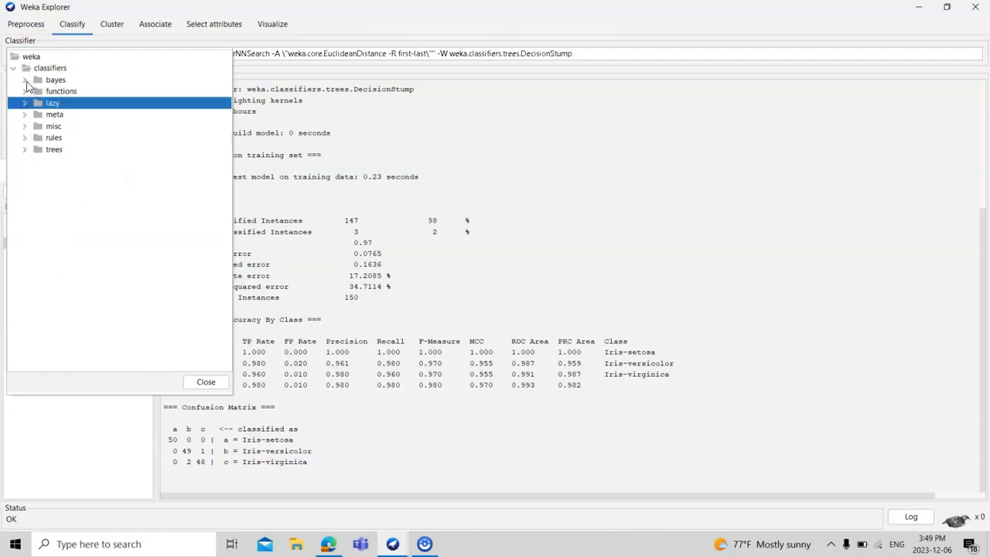
pyautogui.click(26, 81)
pyautogui.click(65, 108)
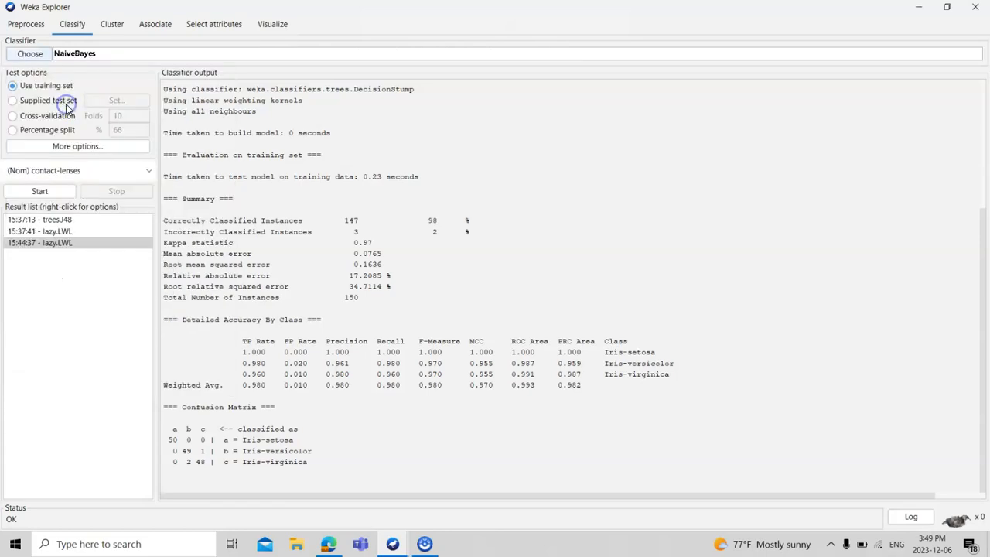
# Run NaiveBayes on the contact-lenses training set and review the accuracy measures and confusion matrix in the output
pyautogui.click(41, 191)
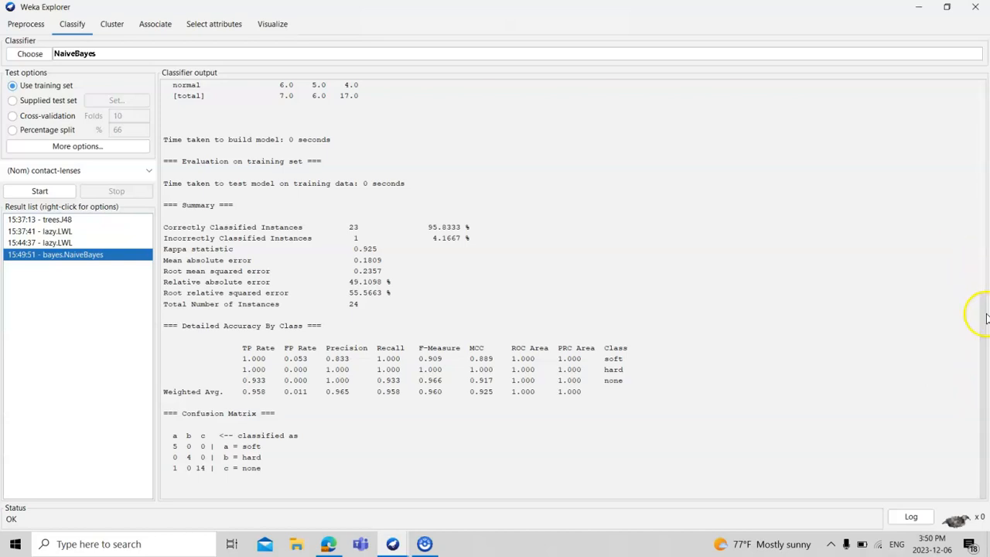
pyautogui.moveTo(982, 315)
pyautogui.mouseDown()
pyautogui.moveTo(955, 87)
pyautogui.moveTo(955, 181)
pyautogui.moveTo(976, 326)
pyautogui.mouseUp()
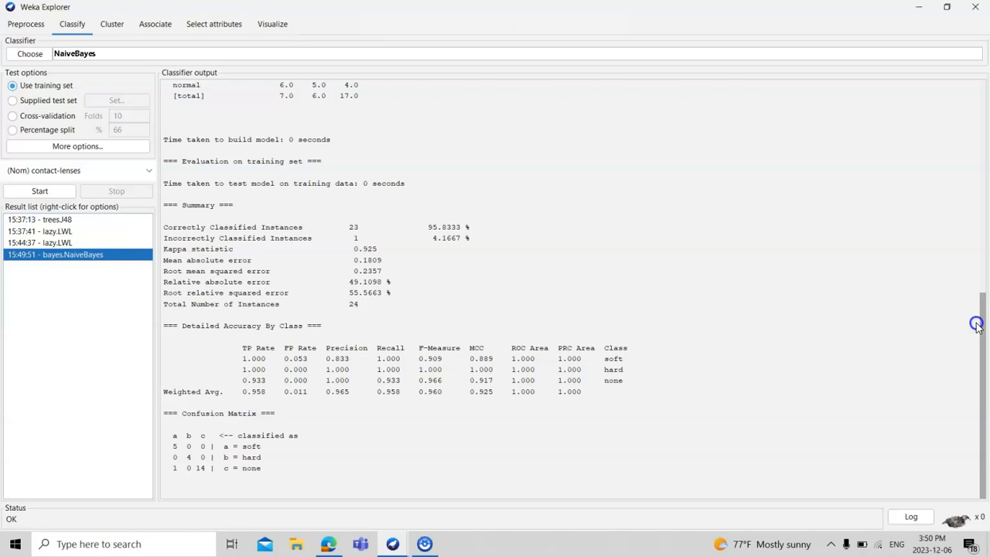
pyautogui.moveTo(976, 326); pyautogui.dragTo(976, 326)
pyautogui.moveTo(402, 353); pyautogui.dragTo(445, 354)
pyautogui.click(433, 348)
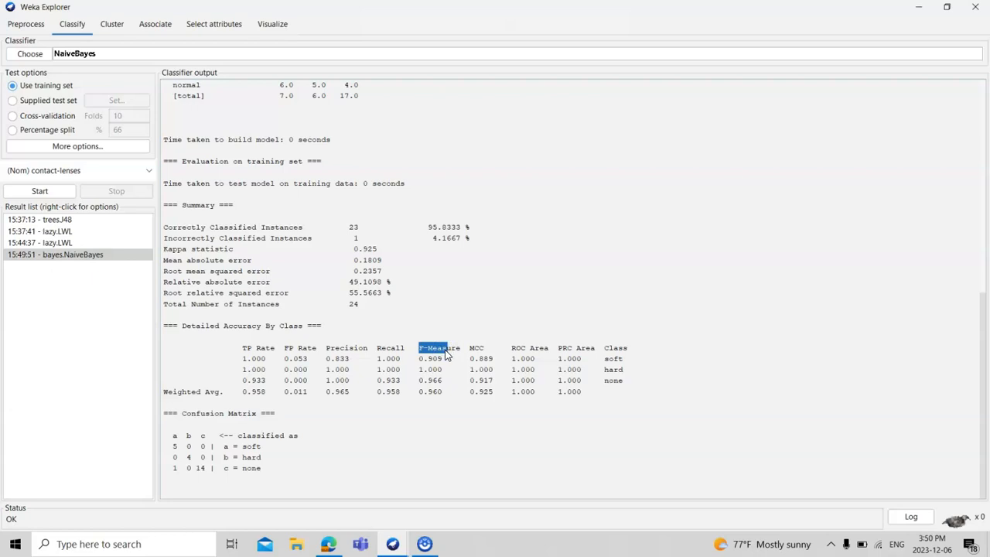
# Choose J48 from the trees group, run it on the contact-lenses training set and review its evaluation output
pyautogui.click(29, 53)
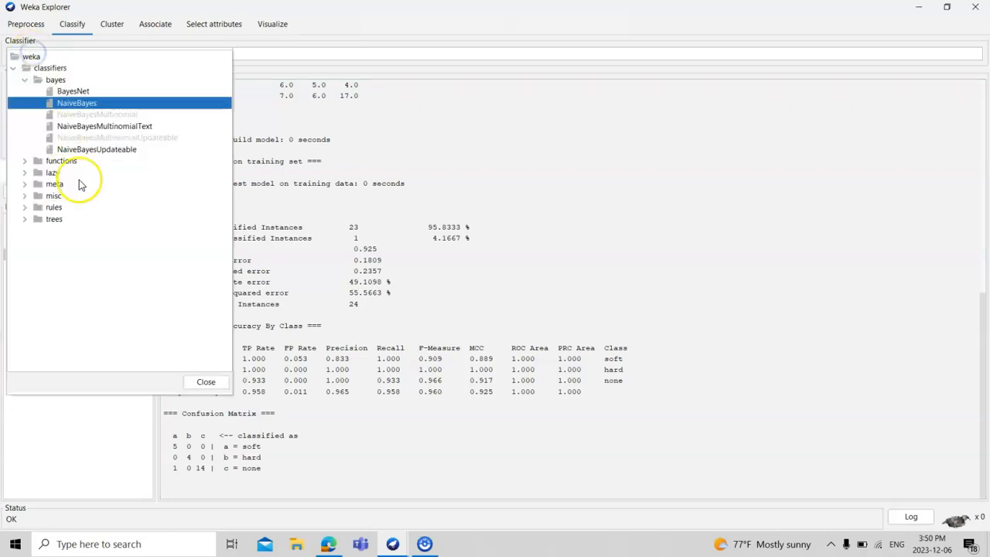
pyautogui.click(25, 219)
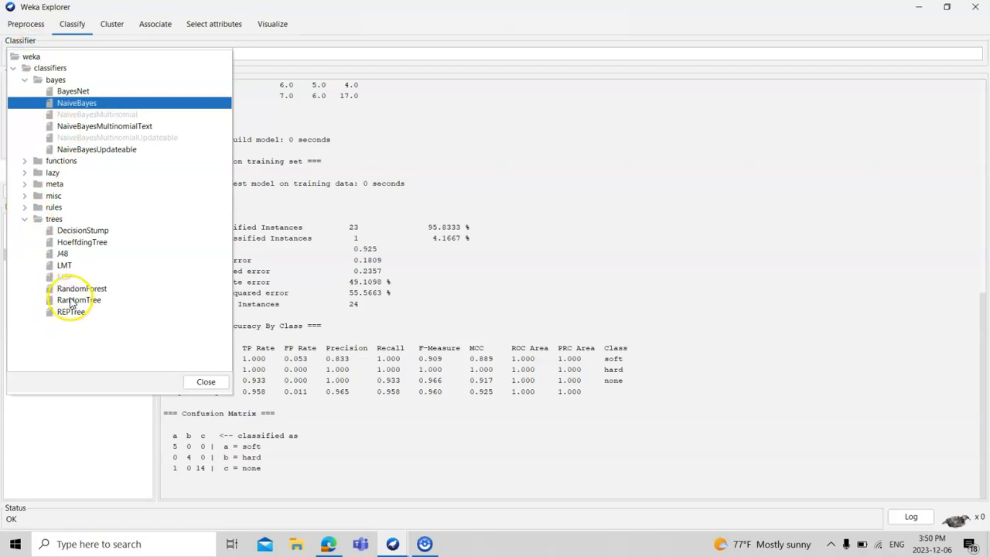
pyautogui.moveTo(69, 304)
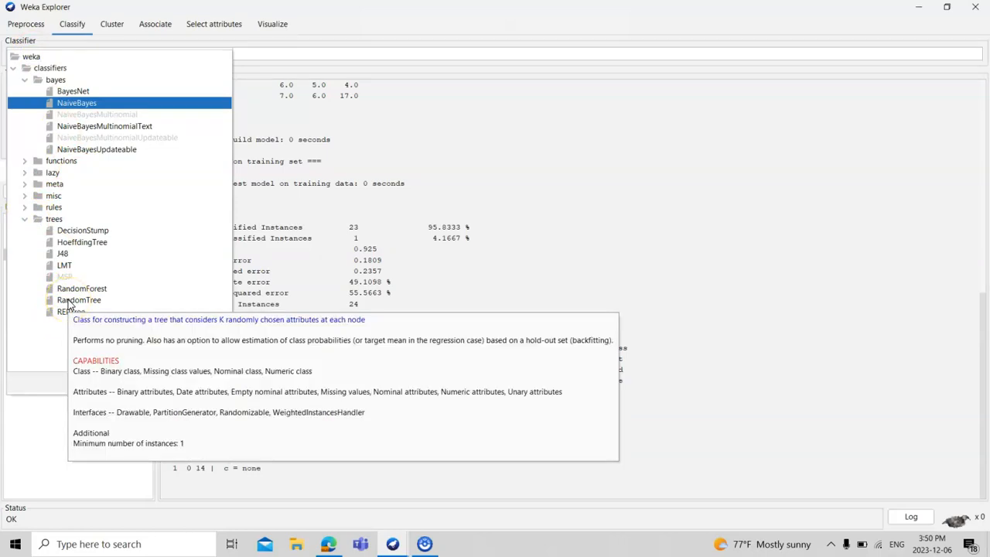
pyautogui.click(62, 254)
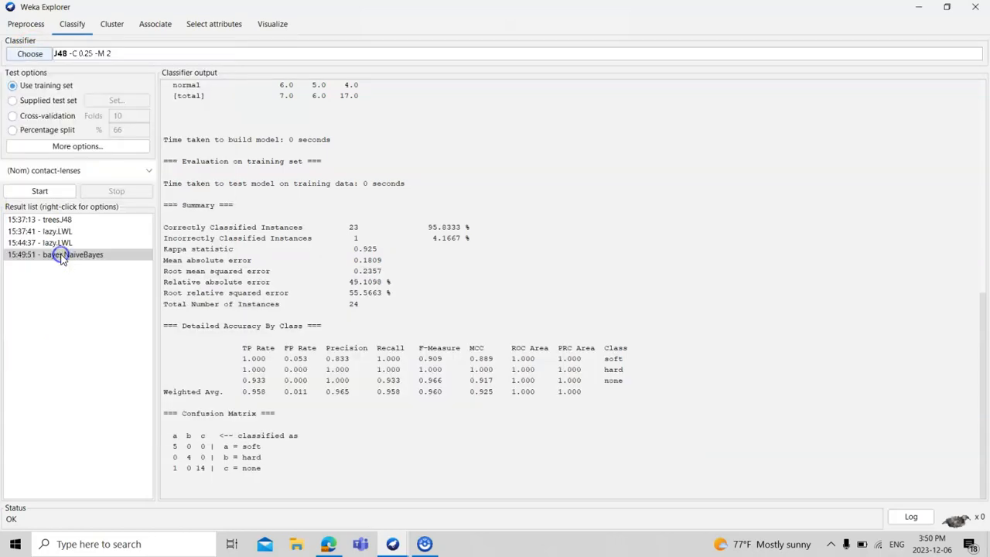
pyautogui.click(41, 191)
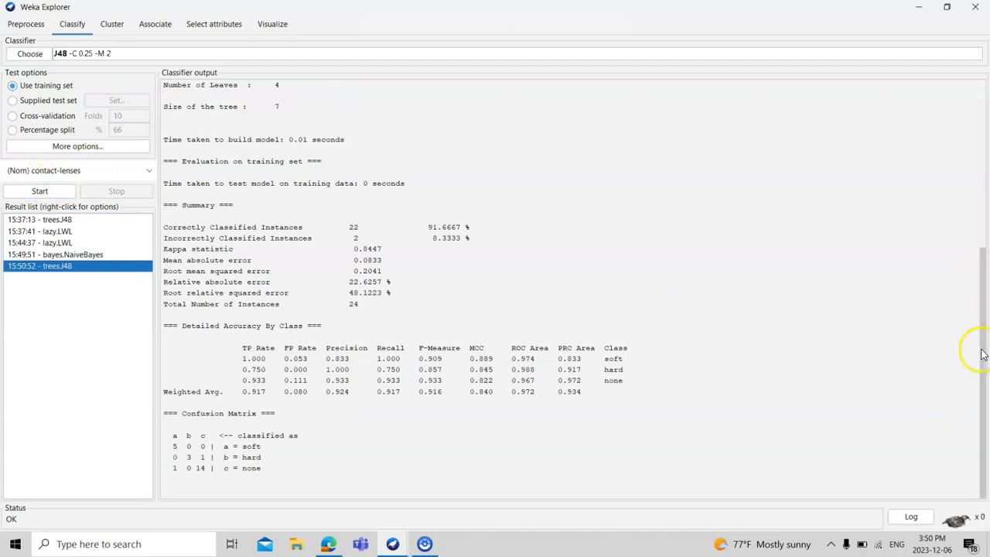
pyautogui.moveTo(982, 372); pyautogui.dragTo(983, 421)
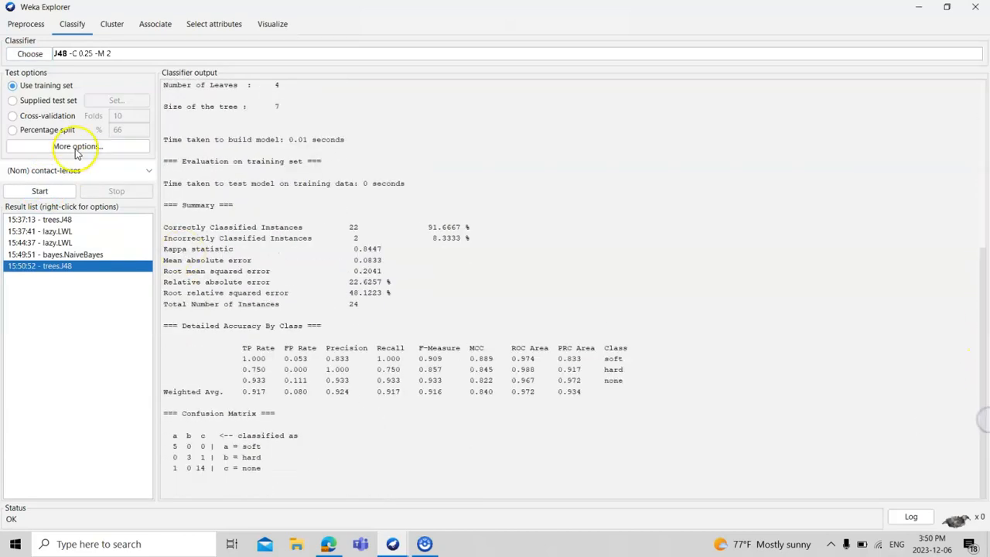
# Run the EM clusterer on the contact-lenses training set and review the clustered instances and run information
pyautogui.click(112, 23)
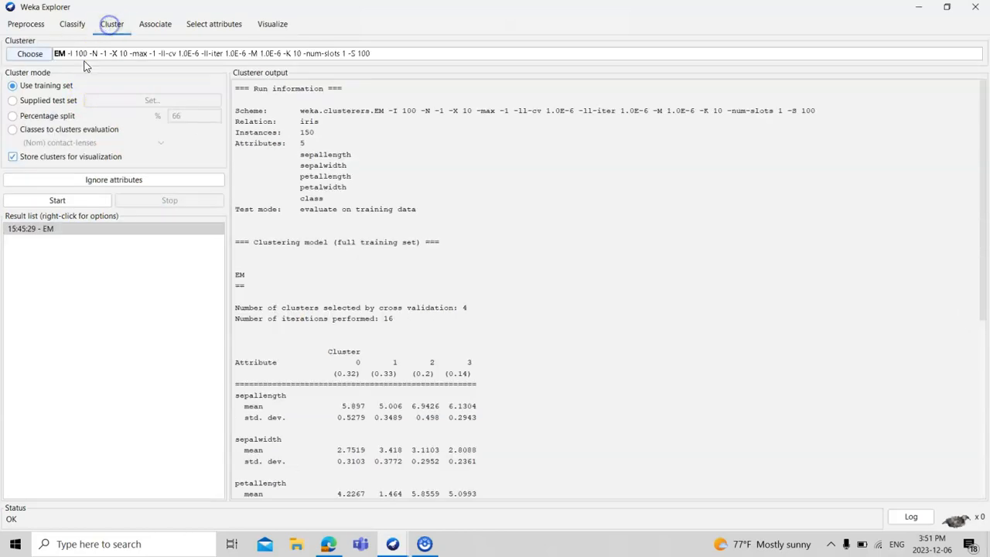
pyautogui.click(56, 200)
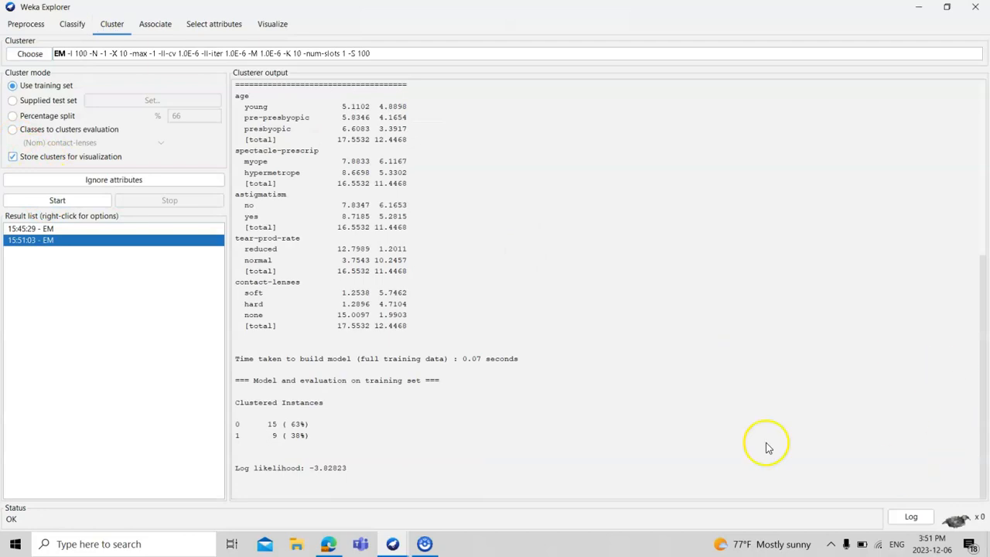
pyautogui.moveTo(313, 438); pyautogui.dragTo(234, 428)
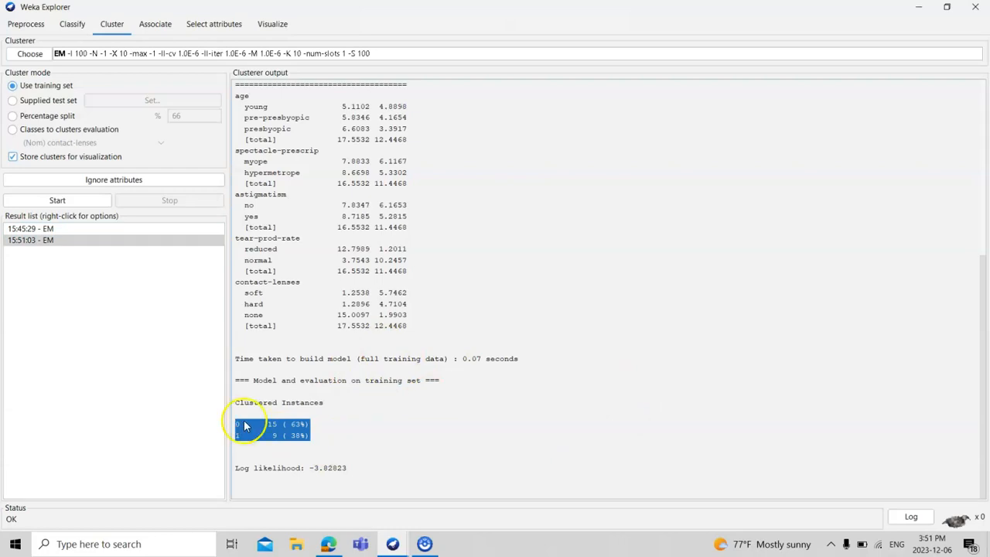
pyautogui.moveTo(982, 460); pyautogui.dragTo(982, 220)
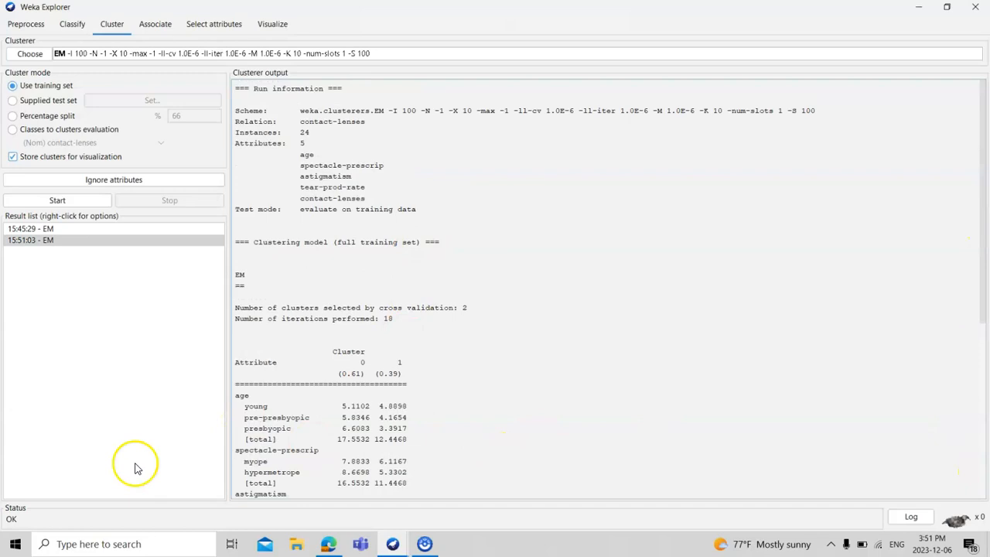